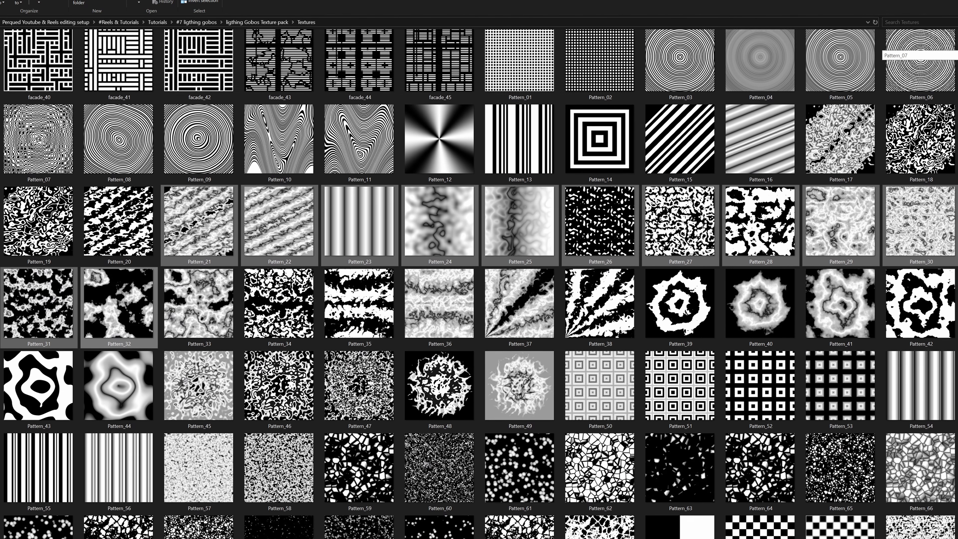
# - Look through the gobo Textures folder and read the Lighting Gobos Texture Pack product pages on both stores
pyautogui.scroll(-5, 479, 283)
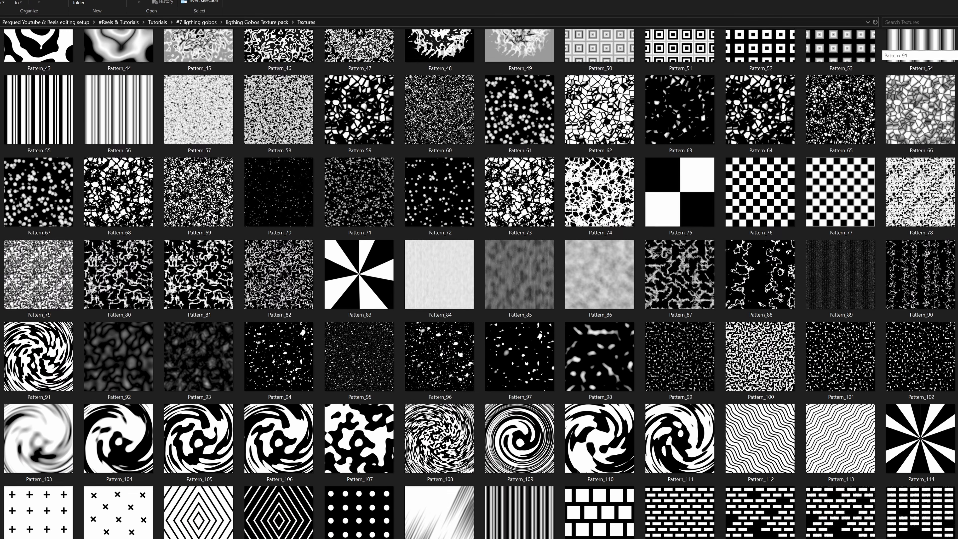
pyautogui.scroll(-5, 479, 283)
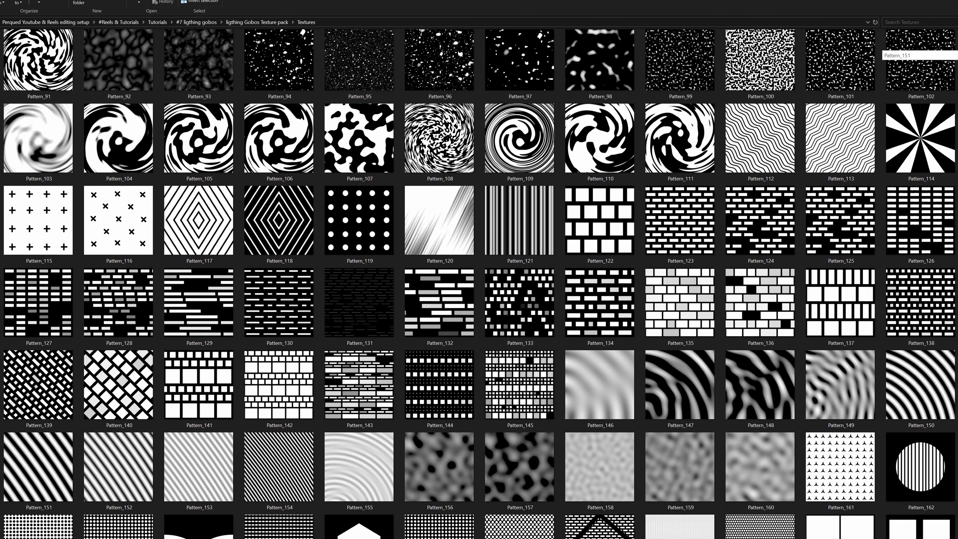
pyautogui.scroll(-2, 479, 282)
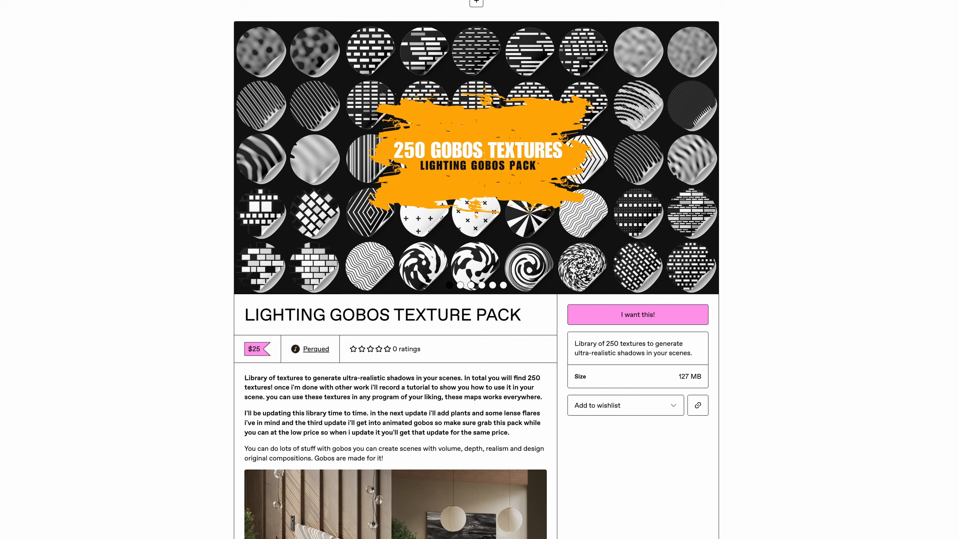
pyautogui.scroll(-15, 479, 269)
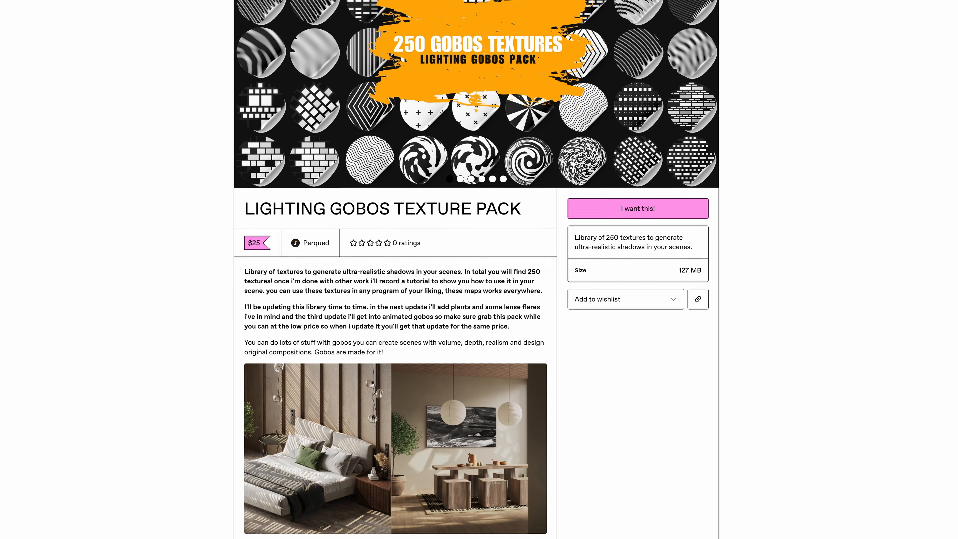
pyautogui.scroll(-10, 479, 269)
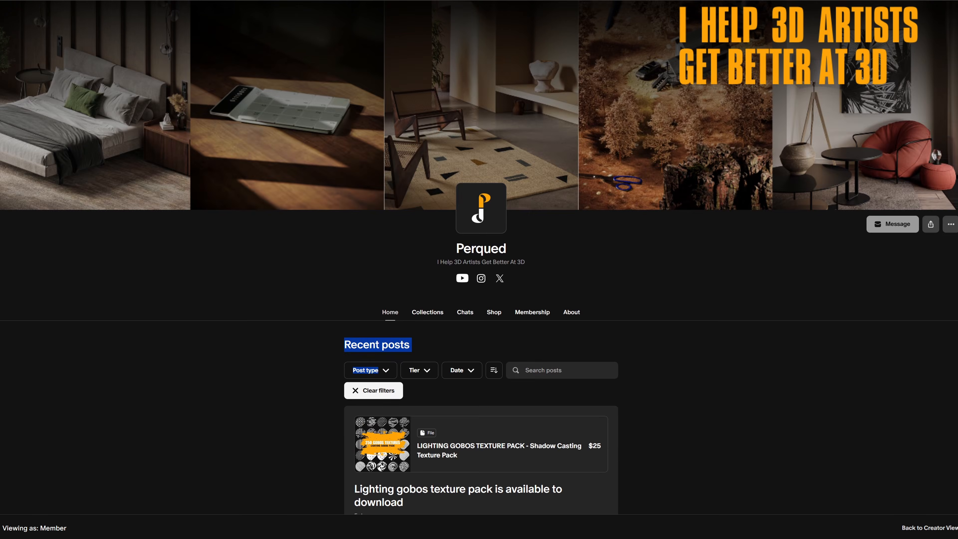
pyautogui.scroll(-4, 478, 269)
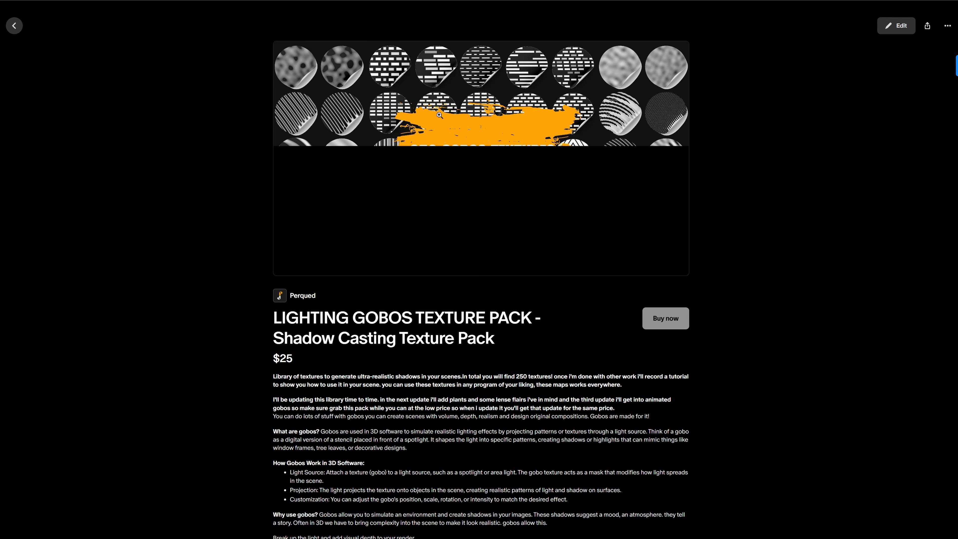
pyautogui.scroll(-8, 623, 137)
pyautogui.scroll(6, 505, 308)
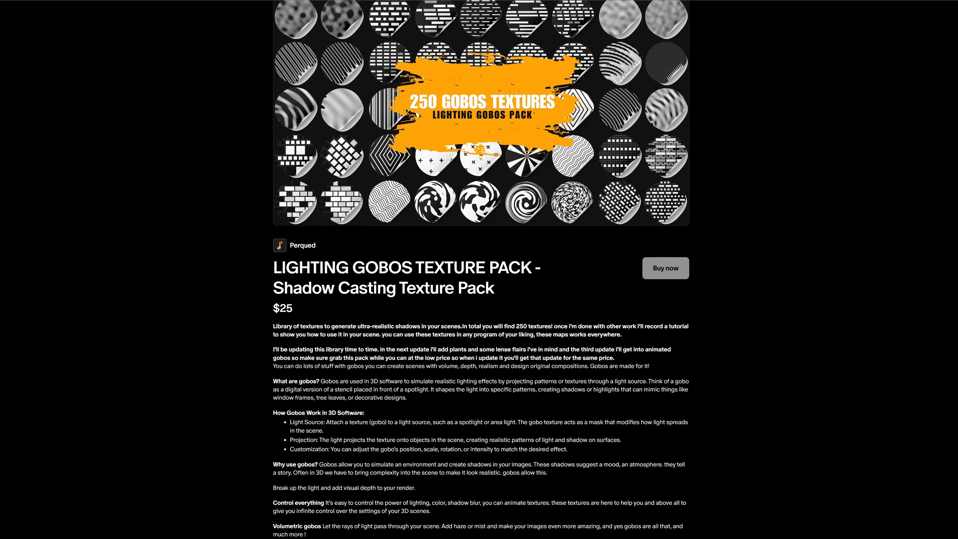
pyautogui.scroll(-4, 504, 308)
pyautogui.scroll(5, 505, 307)
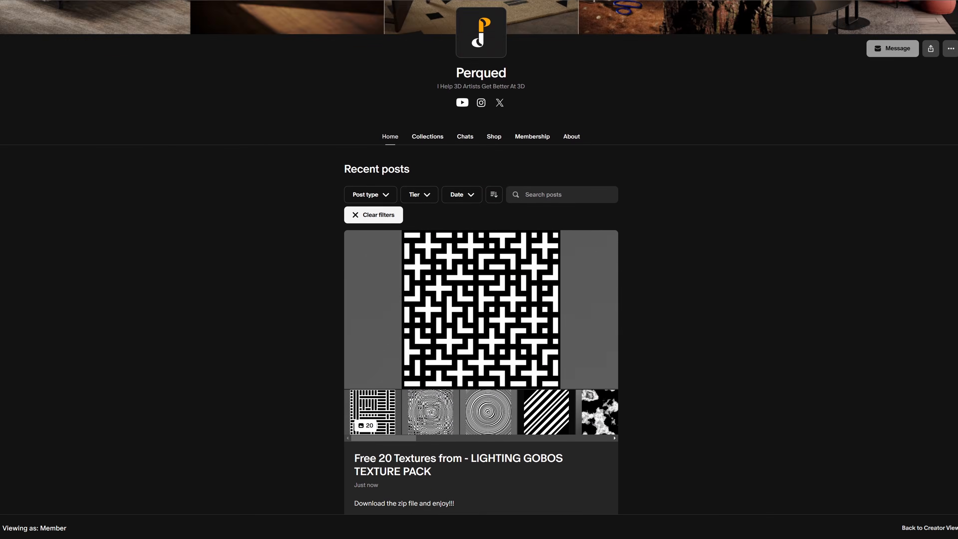
# - Open the post offering 20 free textures from the Lighting Gobos Texture Pack and preview its images enlarged
pyautogui.scroll(-4, 505, 300)
pyautogui.click(522, 271)
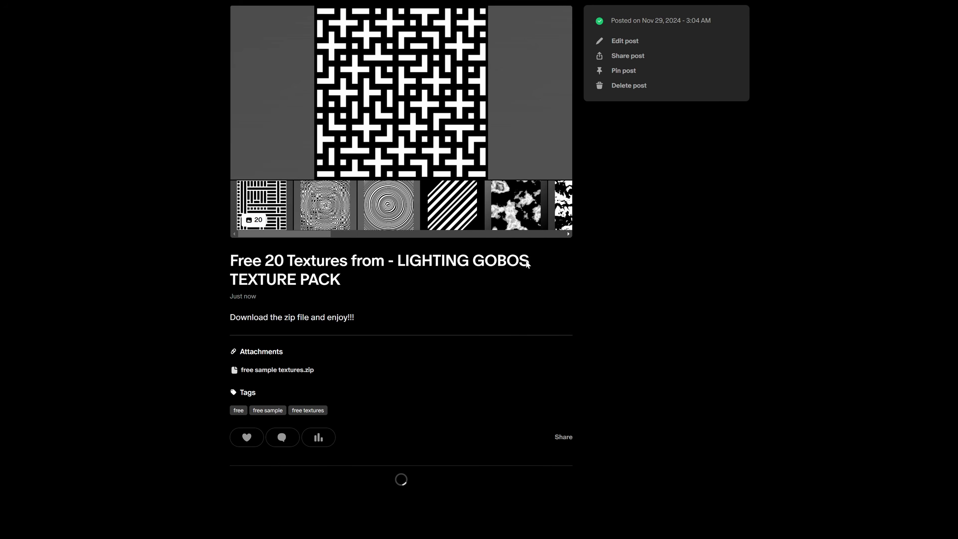
pyautogui.click(431, 108)
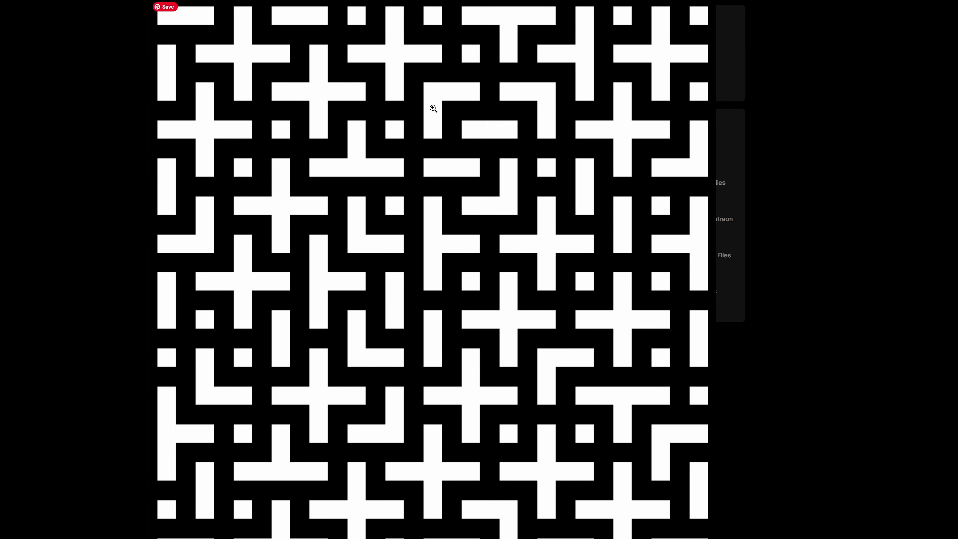
pyautogui.press('Right')
pyautogui.press('Escape')
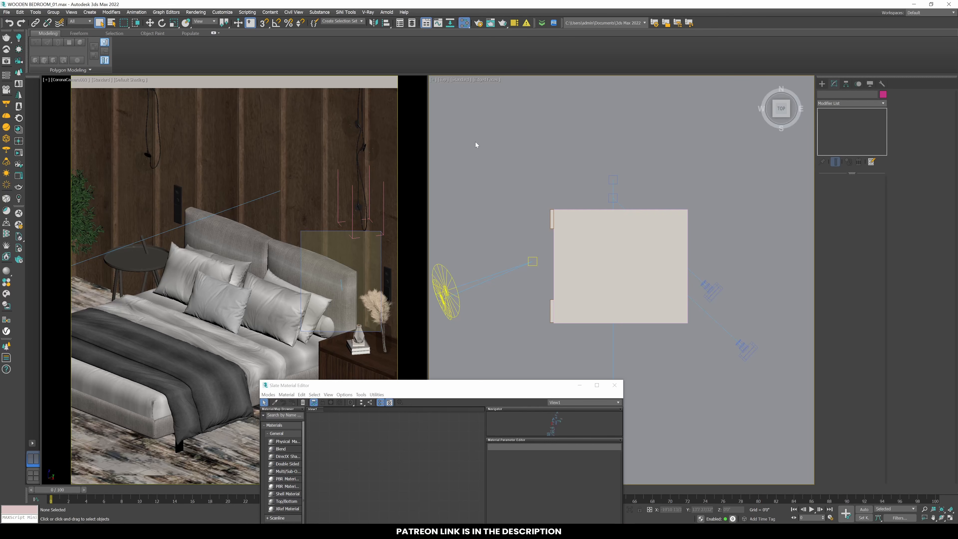
# - Run an interactive Corona render of the bedroom camera in 3ds Max, examine the current lighting, and close the frame buffer
pyautogui.keyDown('alt'); pyautogui.moveTo(532, 209); pyautogui.dragTo(517, 247, button='middle'); pyautogui.keyUp('alt')
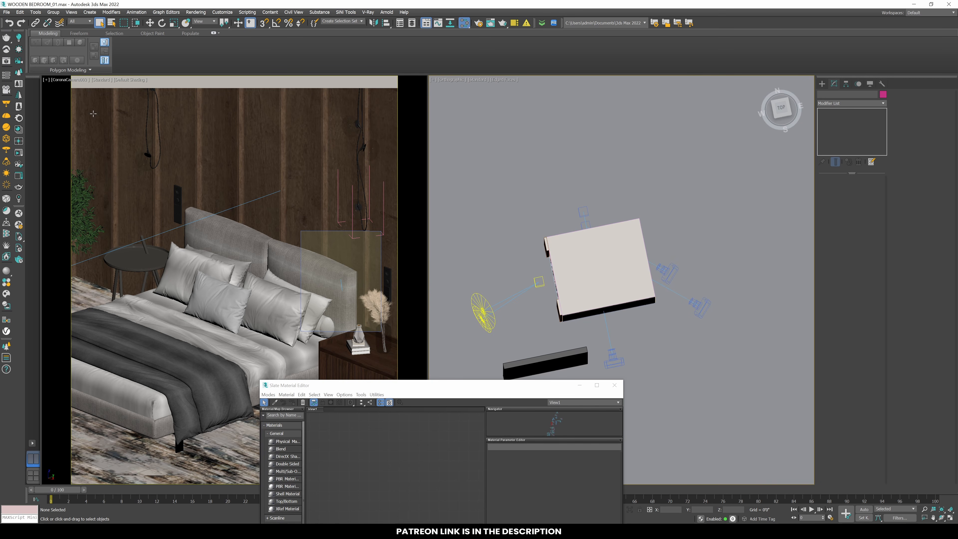
pyautogui.moveTo(449, 252)
pyautogui.keyDown('alt'); pyautogui.mouseDown(button='middle')
pyautogui.moveTo(488, 231)
pyautogui.moveTo(607, 317)
pyautogui.moveTo(606, 302)
pyautogui.moveTo(568, 321)
pyautogui.moveTo(541, 262)
pyautogui.moveTo(552, 256)
pyautogui.moveTo(515, 235)
pyautogui.moveTo(501, 270)
pyautogui.mouseUp(button='middle'); pyautogui.keyUp('alt')
pyautogui.press('F4')
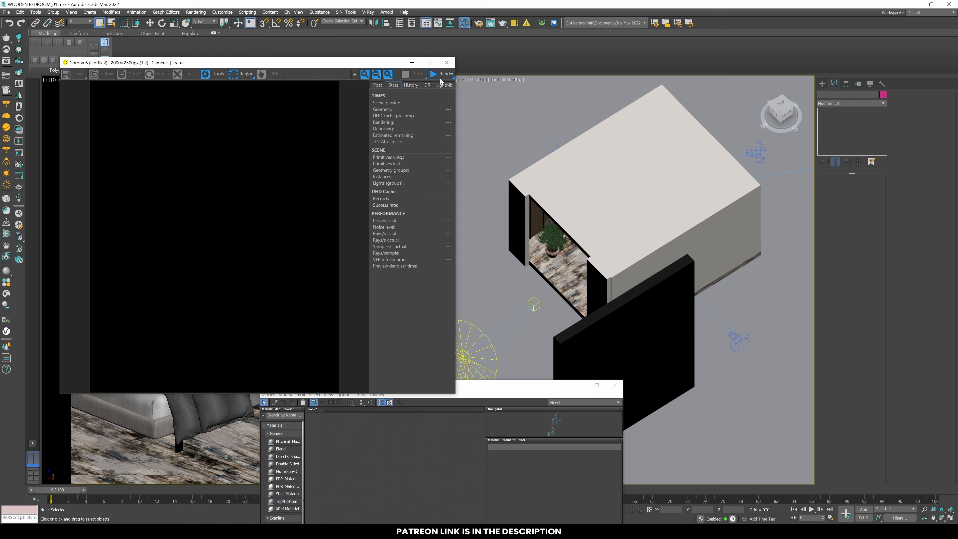
pyautogui.click(441, 74)
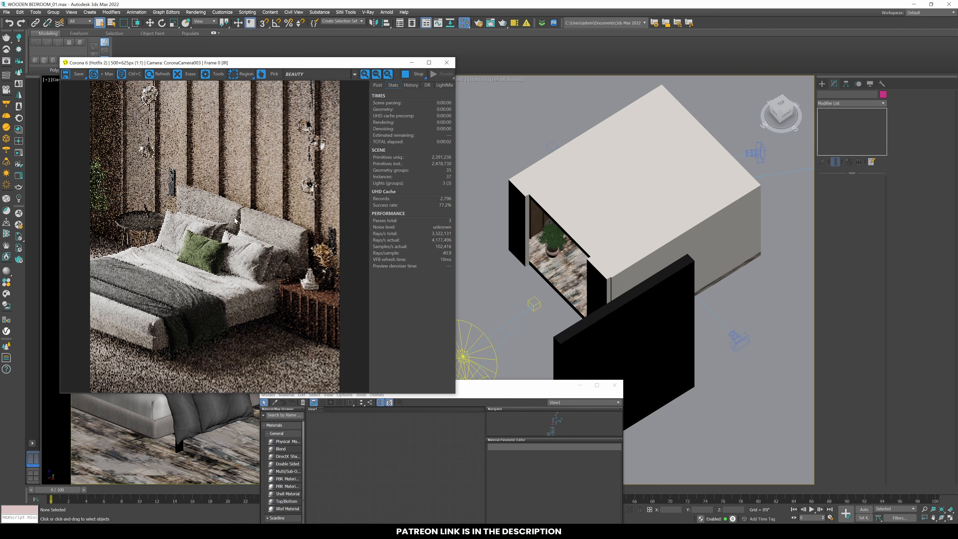
pyautogui.keyDown('alt'); pyautogui.moveTo(509, 228); pyautogui.dragTo(550, 181, button='middle'); pyautogui.keyUp('alt')
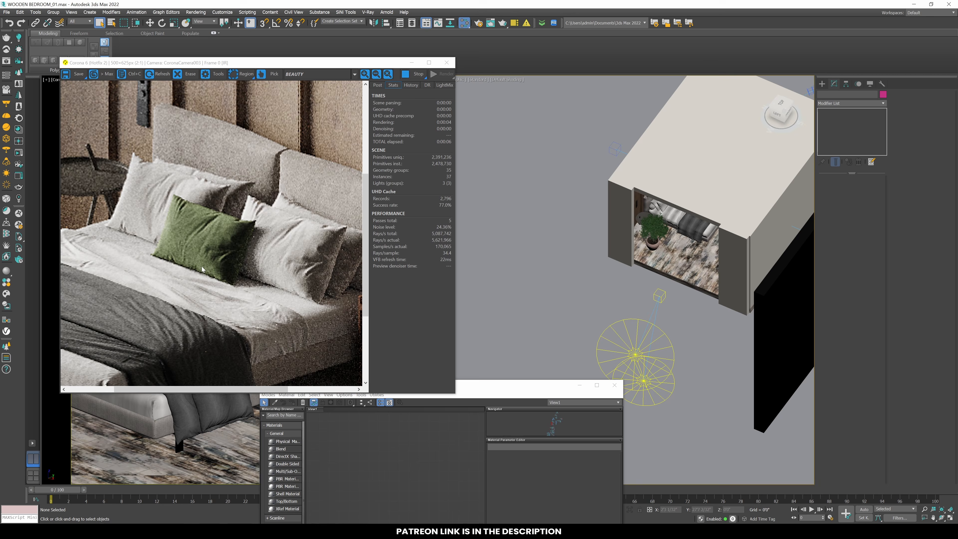
pyautogui.click(446, 62)
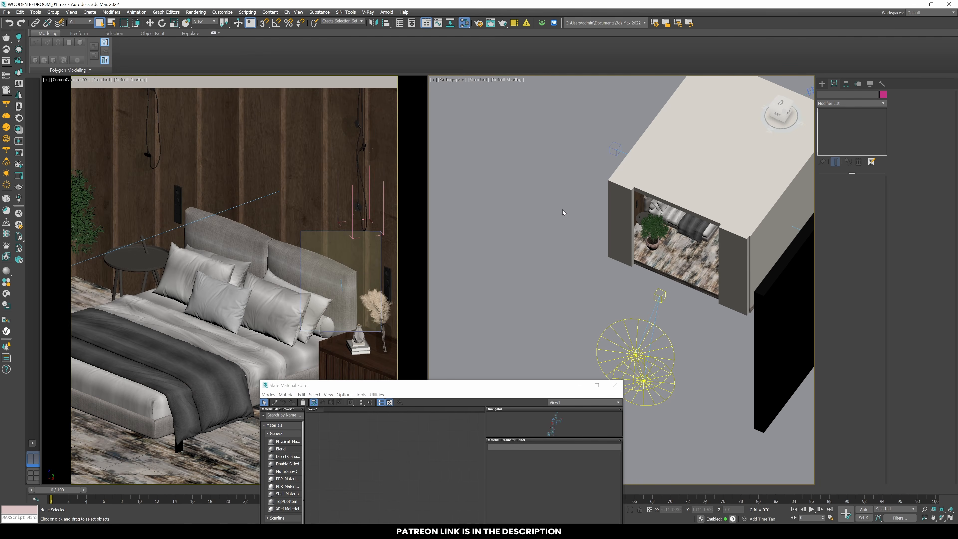
# - Create a Standard Target Spot light in the wireframe top view, aimed from outside the window opening toward the bed
pyautogui.press('t')
pyautogui.press('F3')
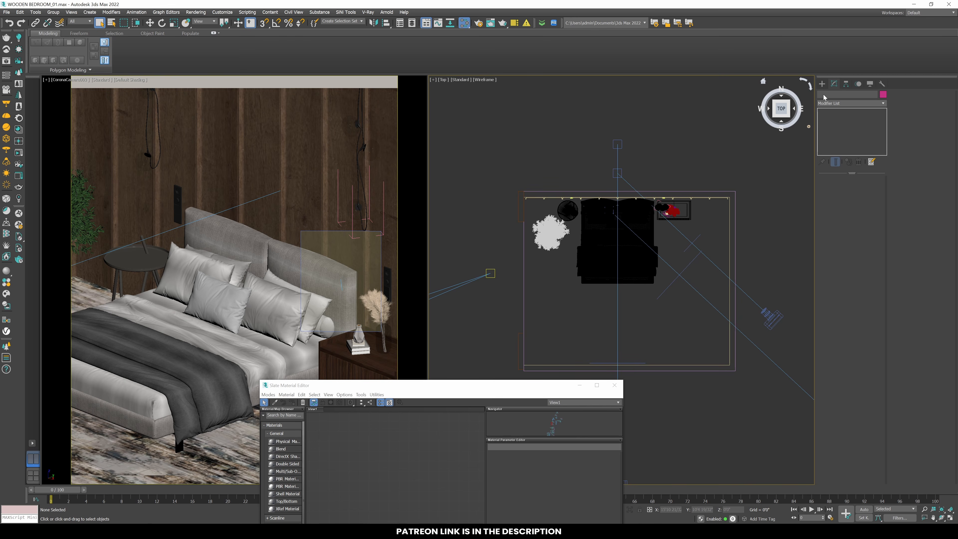
pyautogui.click(821, 84)
pyautogui.click(839, 95)
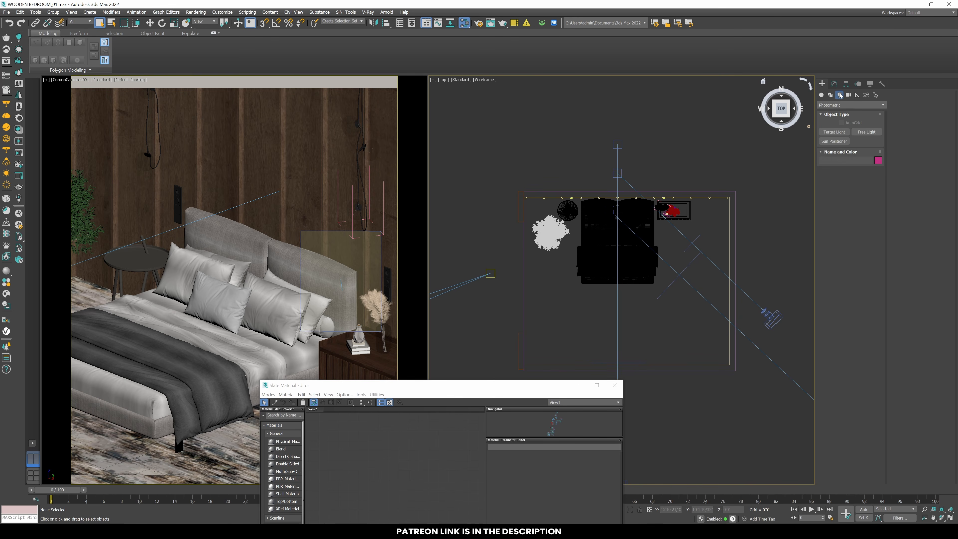
pyautogui.click(839, 105)
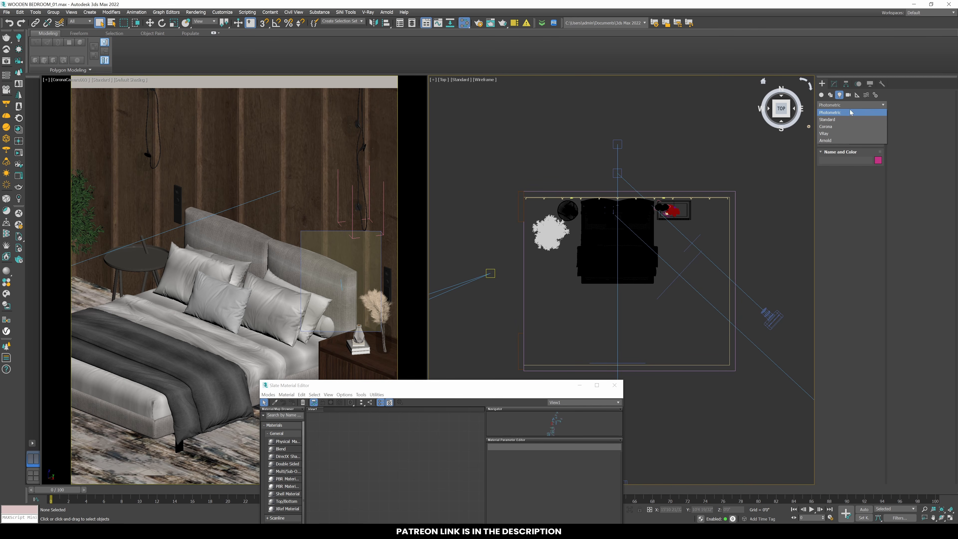
pyautogui.click(834, 120)
pyautogui.click(834, 132)
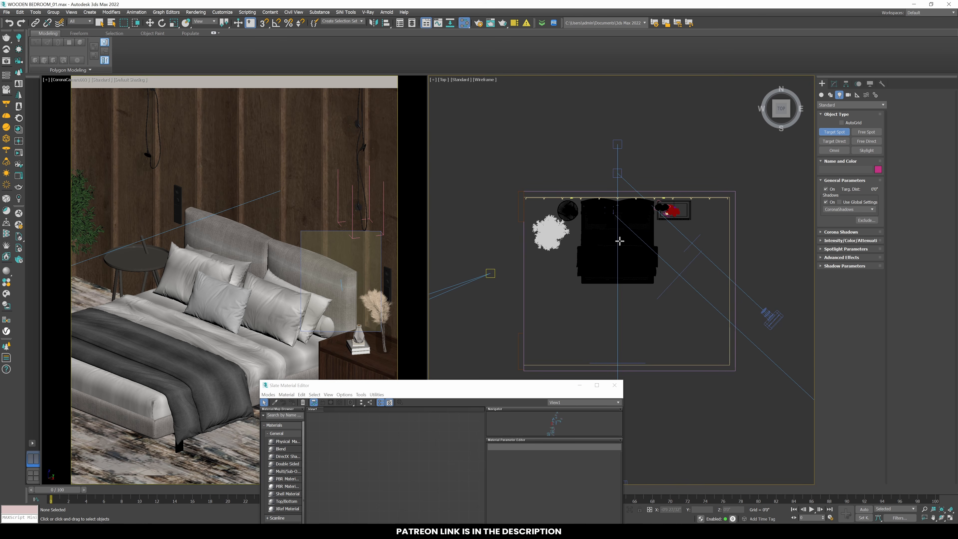
pyautogui.moveTo(616, 232); pyautogui.dragTo(603, 257)
# - Raise the spot light vertically outside the window opening so it shines down into the bedroom
pyautogui.hotkey('ctrl', 'z')
pyautogui.moveTo(603, 257)
pyautogui.keyDown('alt'); pyautogui.mouseDown(button='middle')
pyautogui.moveTo(544, 264)
pyautogui.moveTo(531, 247)
pyautogui.moveTo(541, 261)
pyautogui.moveTo(702, 242)
pyautogui.mouseUp(button='middle'); pyautogui.keyUp('alt')
pyautogui.press('F3')
pyautogui.press('w')
pyautogui.moveTo(716, 262); pyautogui.dragTo(715, 176)
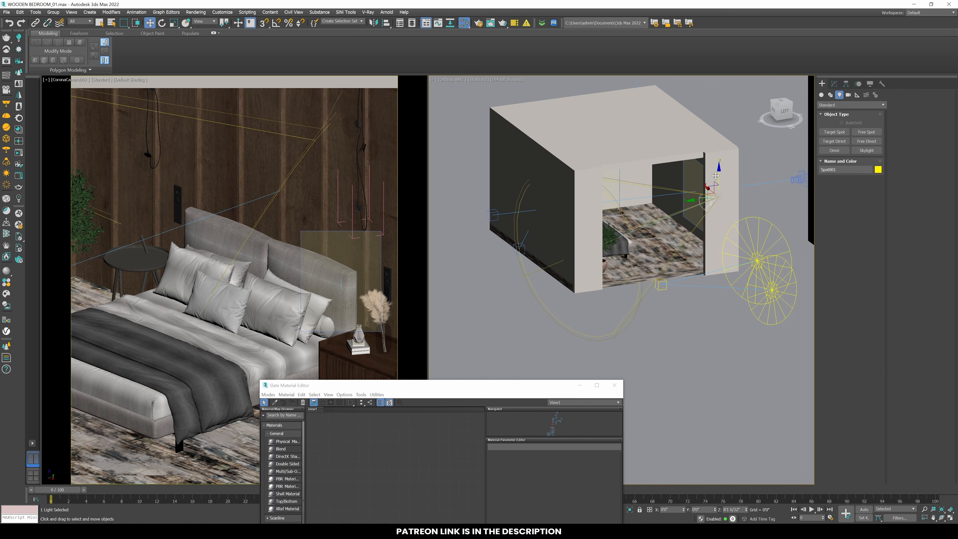
pyautogui.keyDown('alt'); pyautogui.moveTo(715, 175); pyautogui.dragTo(679, 256, button='middle'); pyautogui.keyUp('alt')
pyautogui.press('F3')
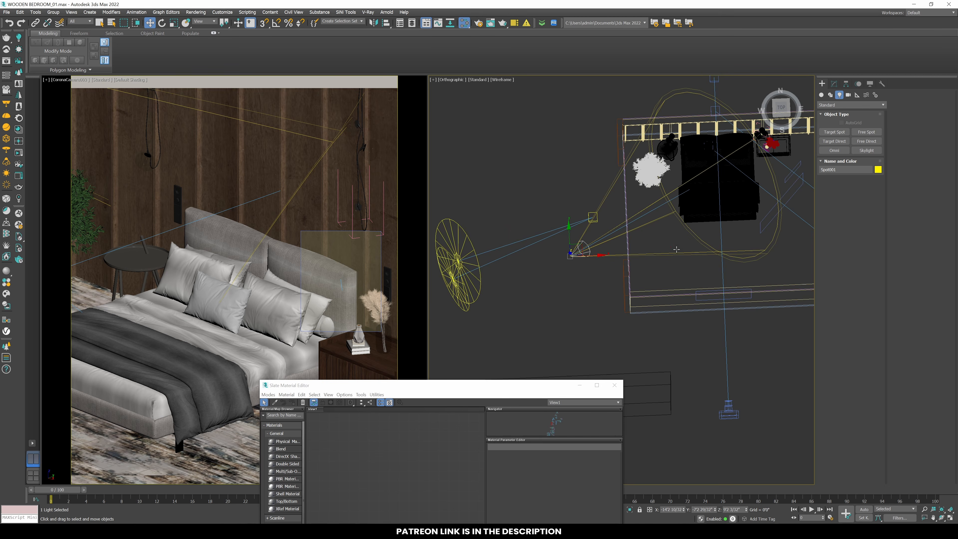
# - Move the spot light farther away from the window in the top view and shift its target over the bed
pyautogui.press('t')
pyautogui.scroll(-4, 676, 249)
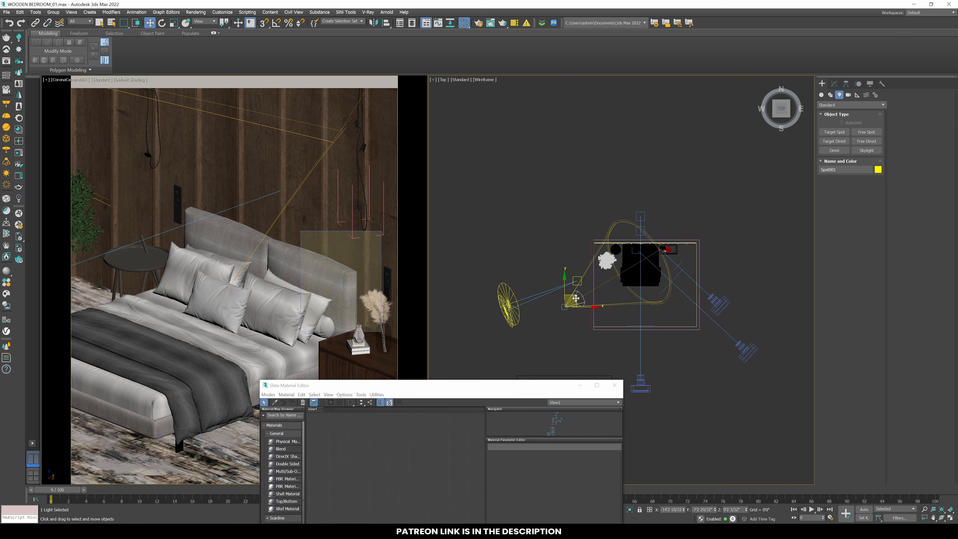
pyautogui.moveTo(578, 298); pyautogui.dragTo(554, 295)
pyautogui.rightClick(619, 251)
pyautogui.click(600, 243)
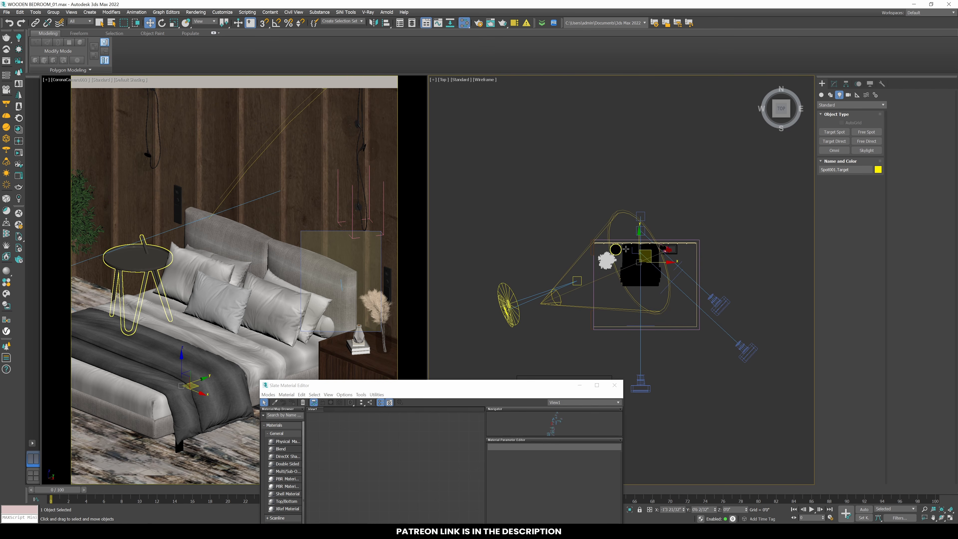
pyautogui.moveTo(659, 248); pyautogui.dragTo(650, 246)
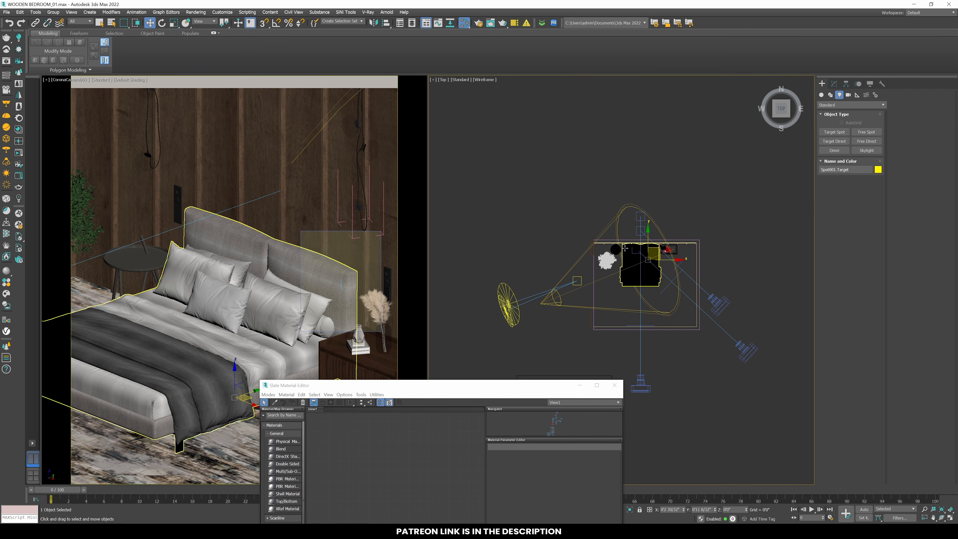
# - Select the spot light outside the window, display its parameters, and keep its light type set to Spot
pyautogui.moveTo(596, 296)
pyautogui.keyDown('alt'); pyautogui.mouseDown(button='middle')
pyautogui.moveTo(640, 263)
pyautogui.moveTo(641, 276)
pyautogui.moveTo(644, 258)
pyautogui.mouseUp(button='middle'); pyautogui.keyUp('alt')
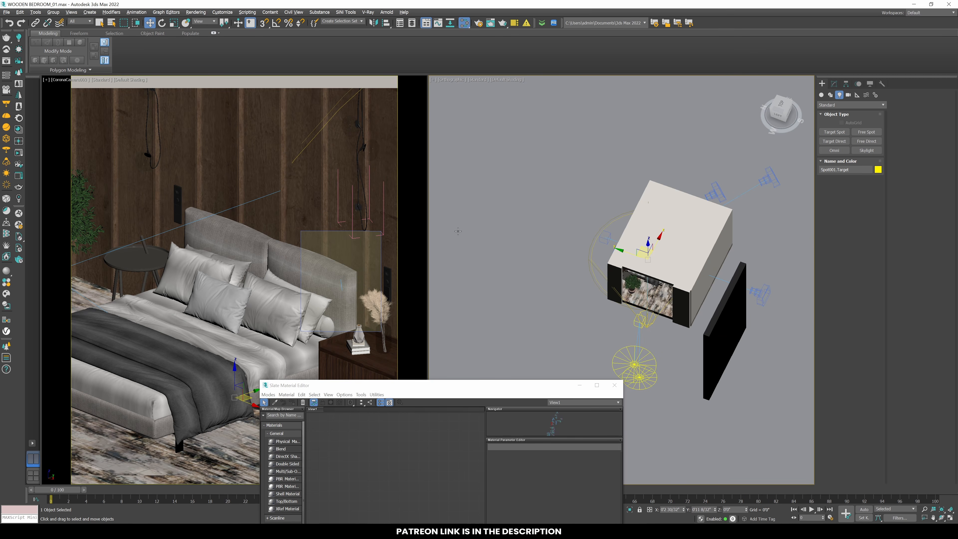
pyautogui.click(833, 83)
pyautogui.keyDown('alt'); pyautogui.moveTo(548, 225); pyautogui.dragTo(569, 278, button='middle'); pyautogui.keyUp('alt')
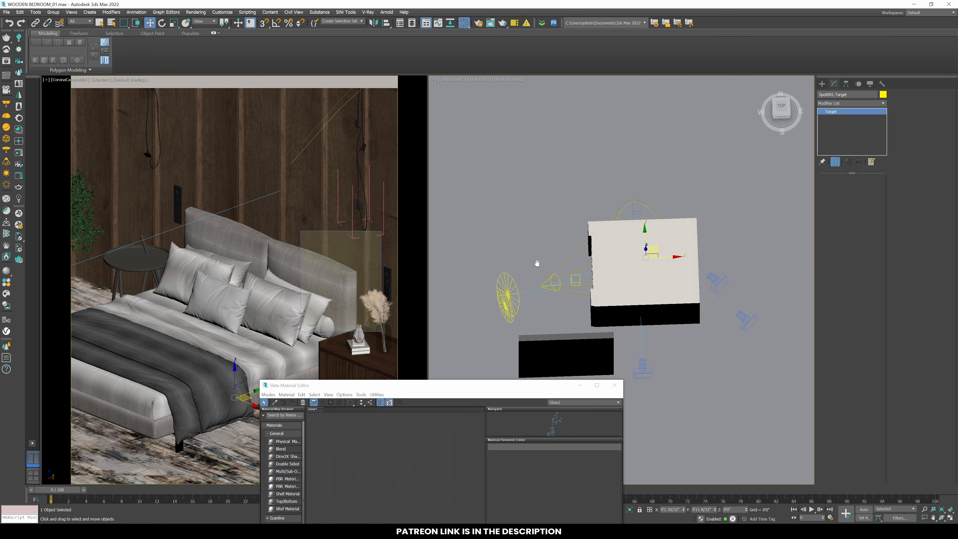
pyautogui.scroll(6, 530, 316)
pyautogui.click(530, 316)
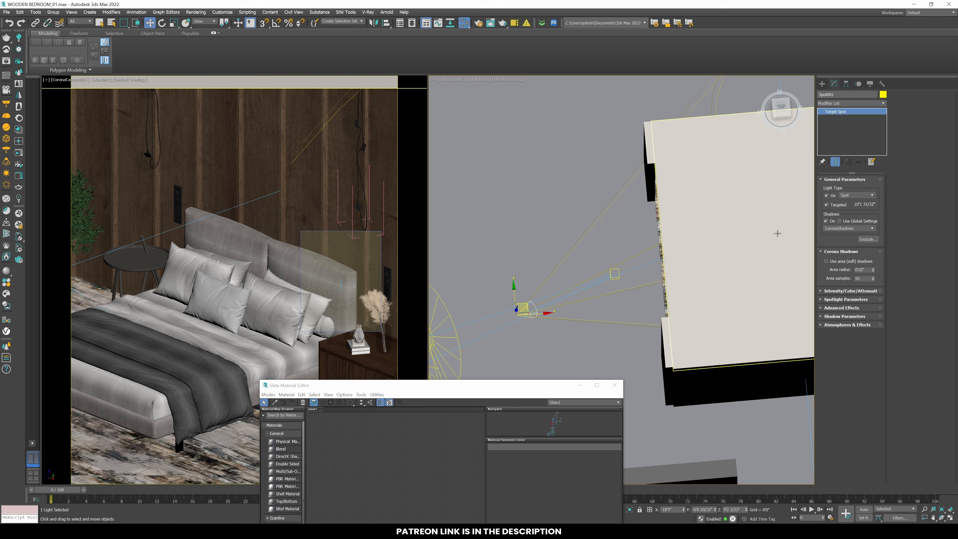
pyautogui.click(852, 195)
pyautogui.click(842, 201)
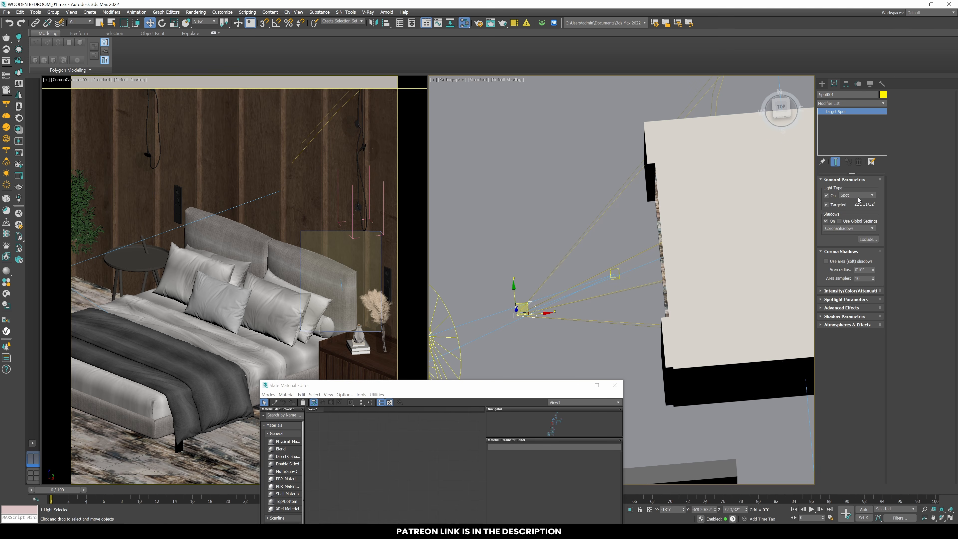
# - Try the Area Shadows and VRayShadow types on the spot light and return it to CoronaShadows
pyautogui.click(848, 228)
pyautogui.click(847, 228)
pyautogui.click(847, 228)
pyautogui.click(840, 238)
pyautogui.click(843, 228)
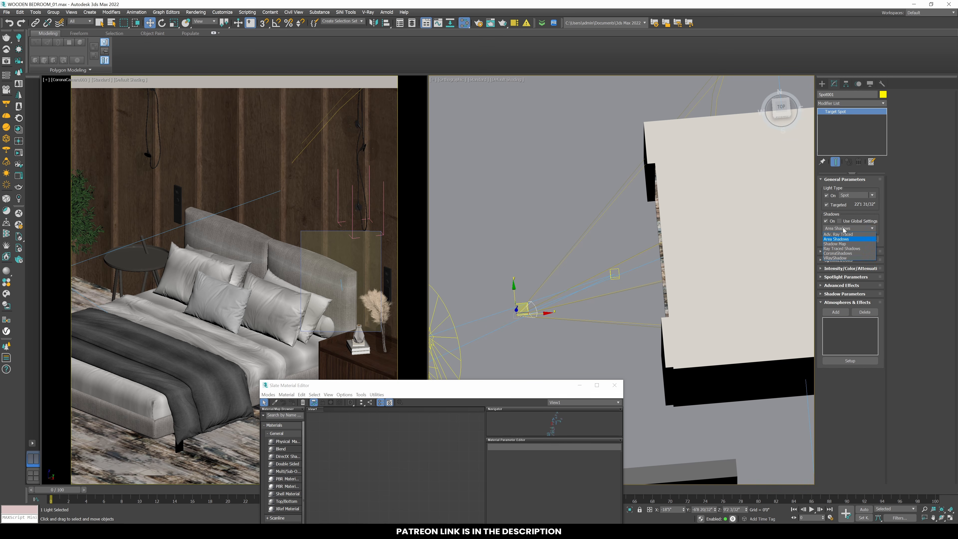
pyautogui.click(836, 258)
pyautogui.click(843, 229)
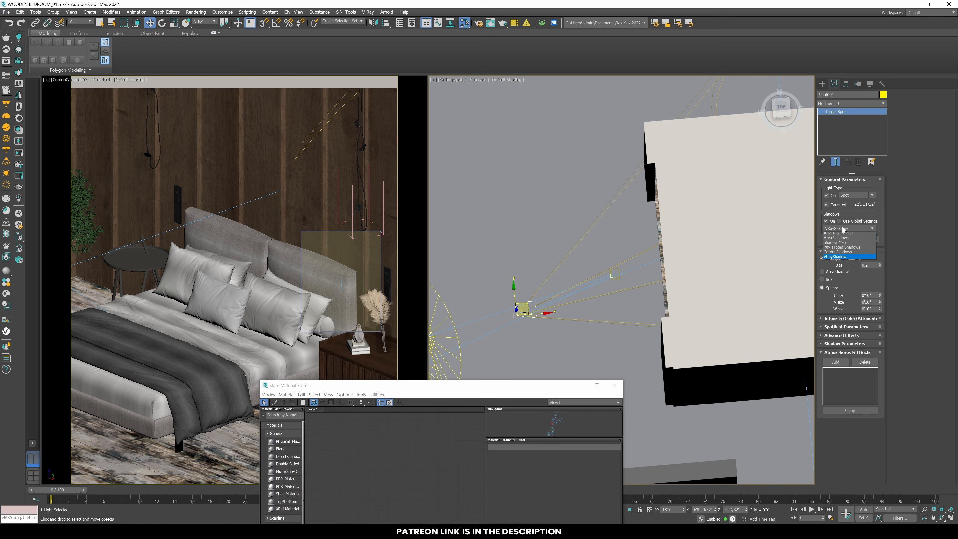
pyautogui.click(841, 254)
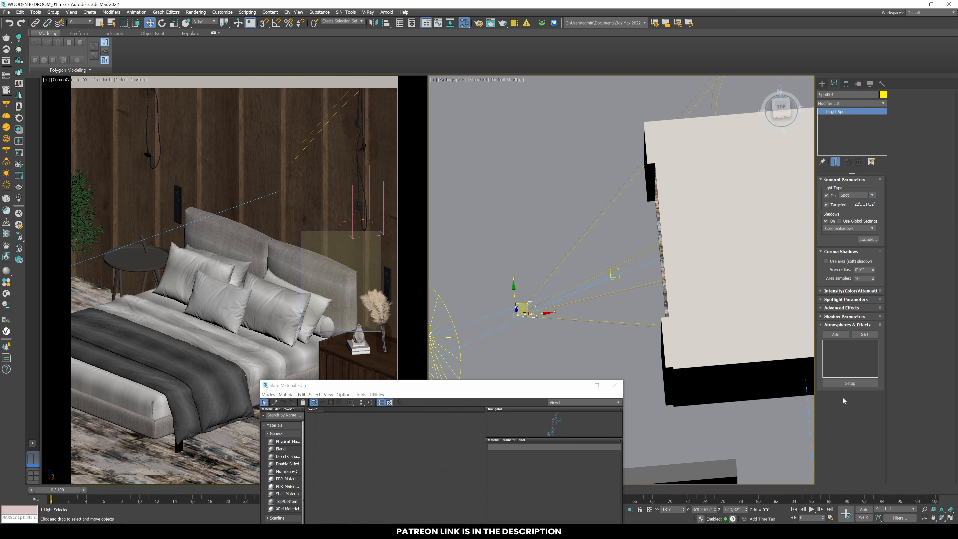
# - Expand all of the spot light's parameter rollouts and start an interactive render of the bedroom camera
pyautogui.rightClick(846, 409)
pyautogui.click(875, 426)
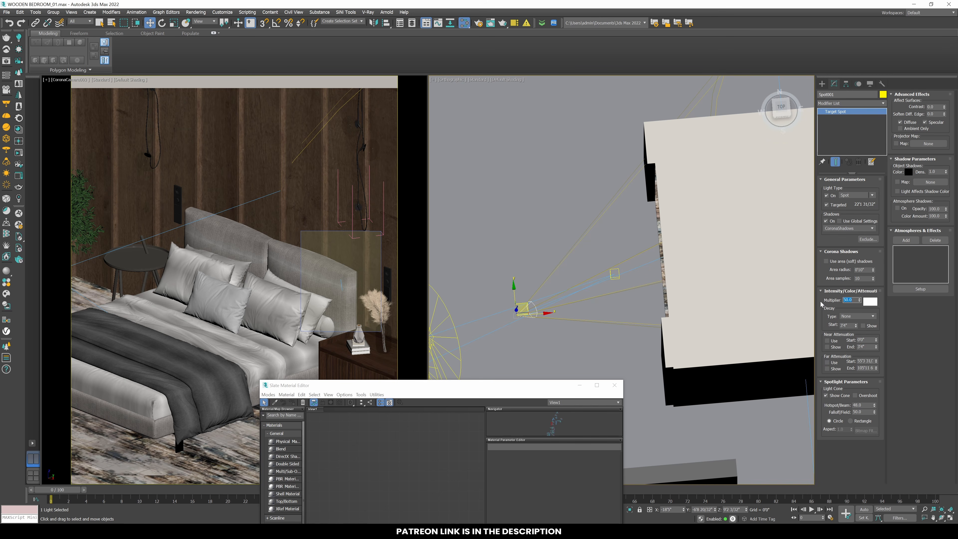
pyautogui.keyDown('alt'); pyautogui.moveTo(480, 233); pyautogui.dragTo(476, 222, button='middle'); pyautogui.keyUp('alt')
pyautogui.click(20, 157)
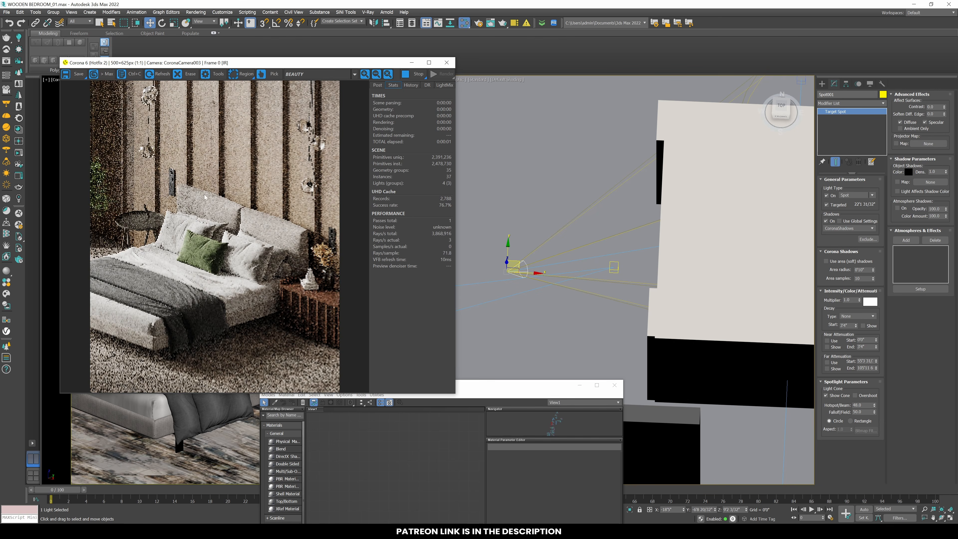
pyautogui.moveTo(490, 384); pyautogui.dragTo(512, 333)
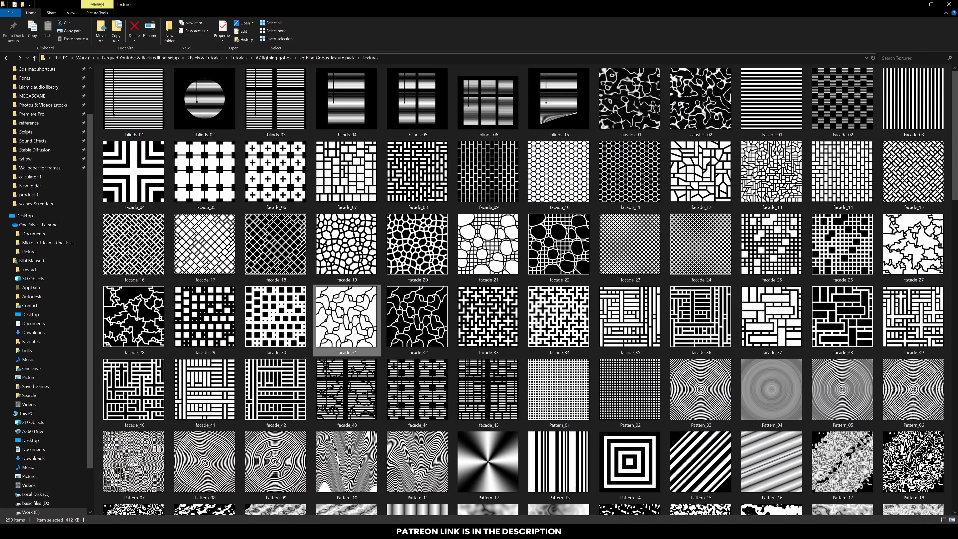
# - Browse the gobo texture folder and load the blinds_06 image into the Slate Material Editor as a bitmap
pyautogui.scroll(-5, 777, 313)
pyautogui.scroll(10, 779, 315)
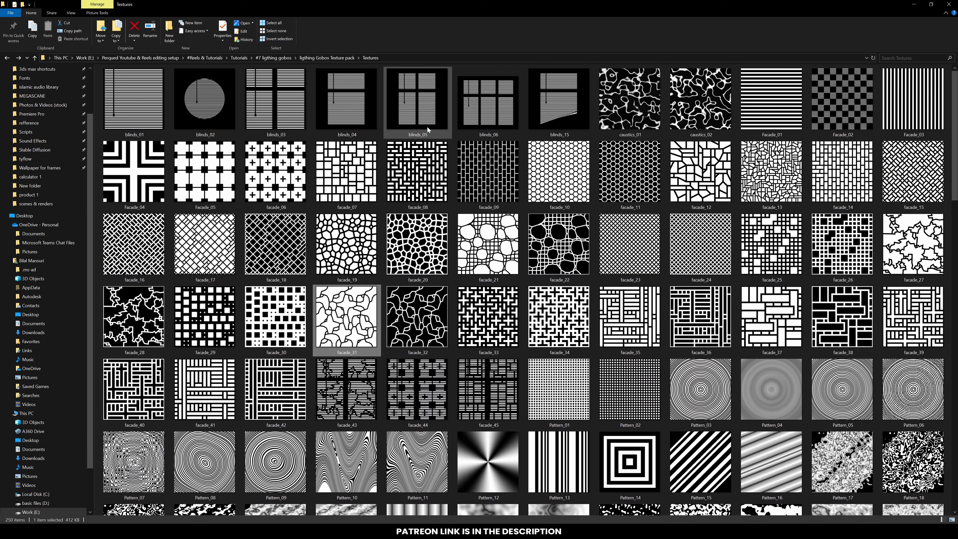
pyautogui.moveTo(502, 112); pyautogui.dragTo(422, 409)
pyautogui.hotkey('alt', 'Tab')
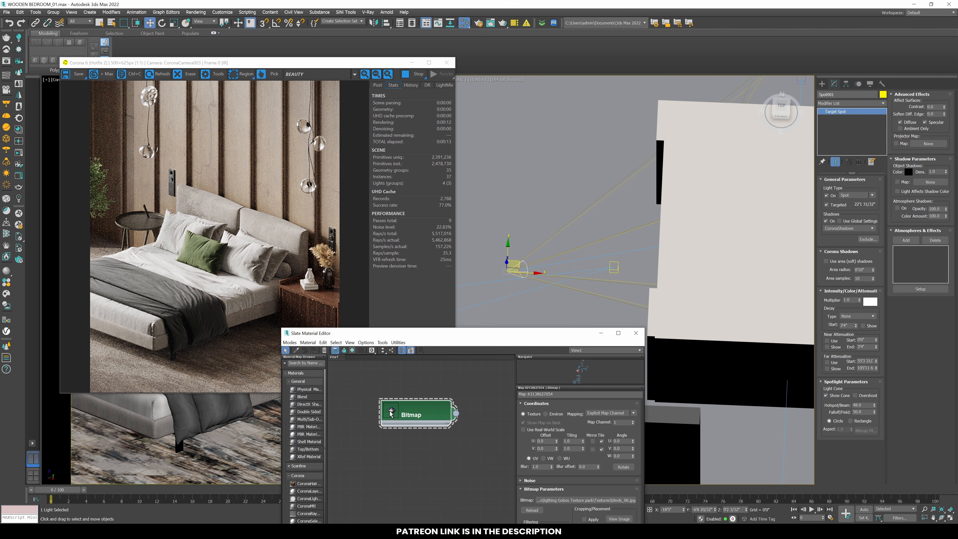
# - Assign the blinds bitmap to the spot light's Projector Map and collapse its Shadow Parameters rollout
pyautogui.moveTo(456, 448); pyautogui.dragTo(930, 144)
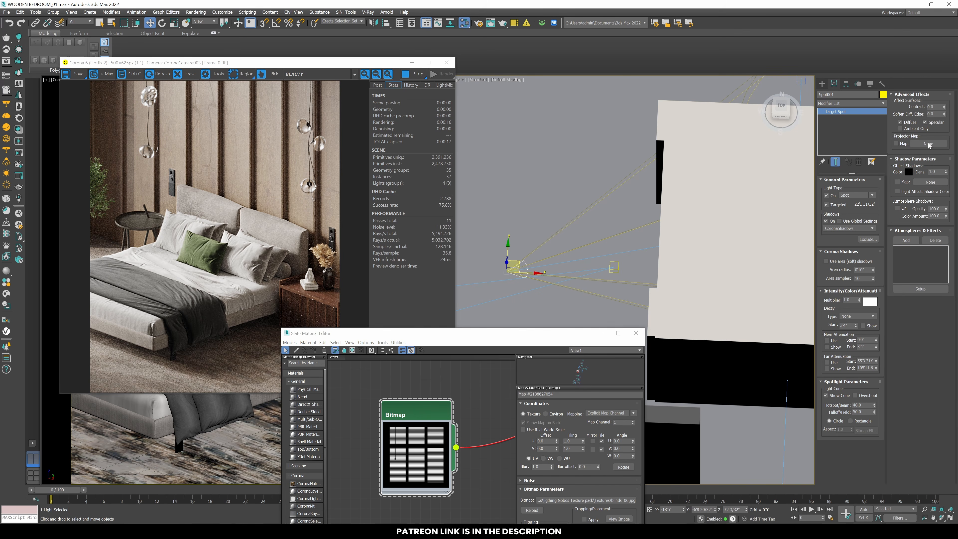
pyautogui.click(462, 288)
pyautogui.click(912, 158)
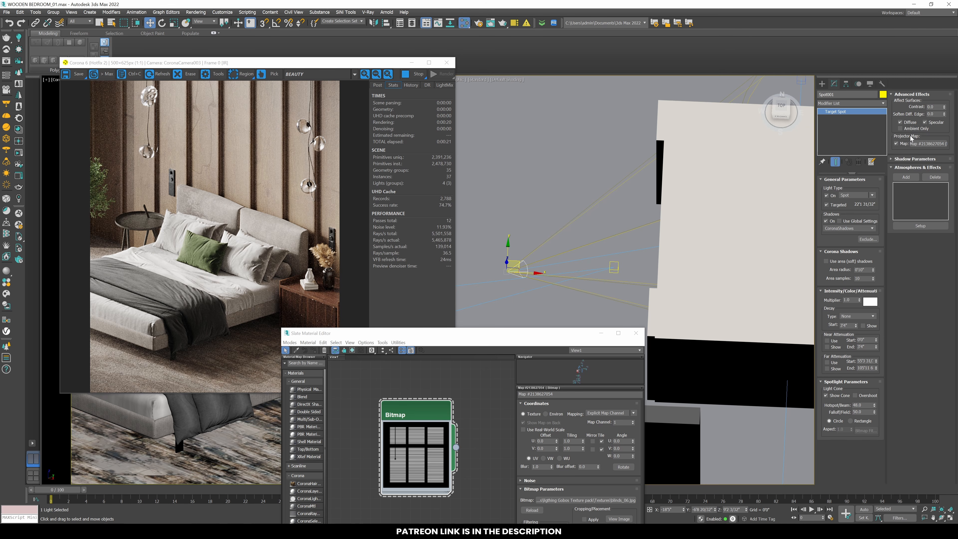
# - Restart the interactive render and set the spot light's intensity multiplier to 50
pyautogui.click(416, 75)
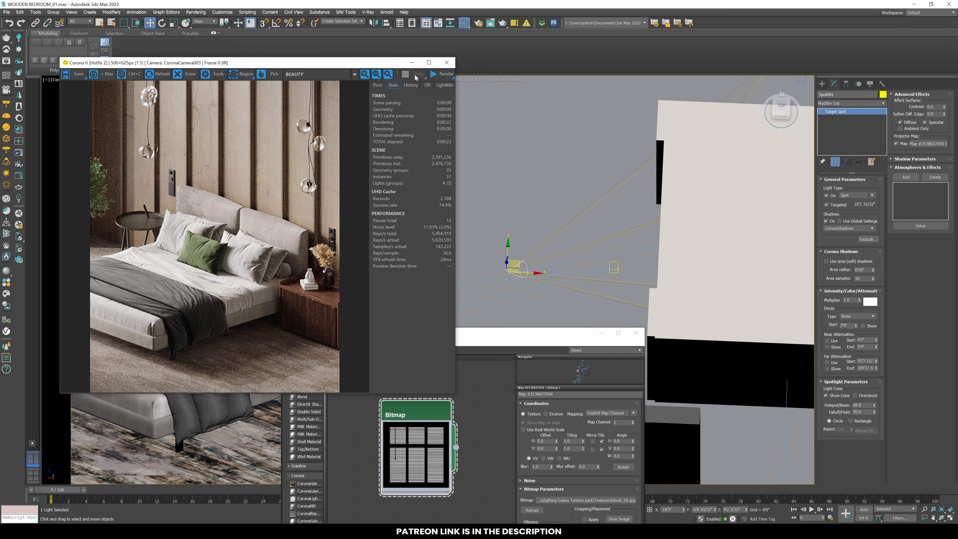
pyautogui.click(434, 75)
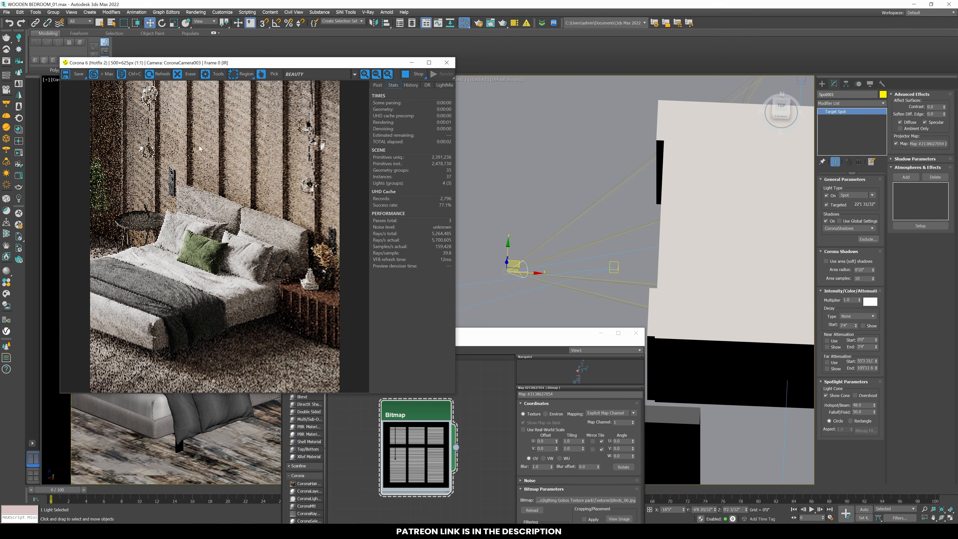
pyautogui.doubleClick(848, 300)
pyautogui.write('50')
pyautogui.press('Return')
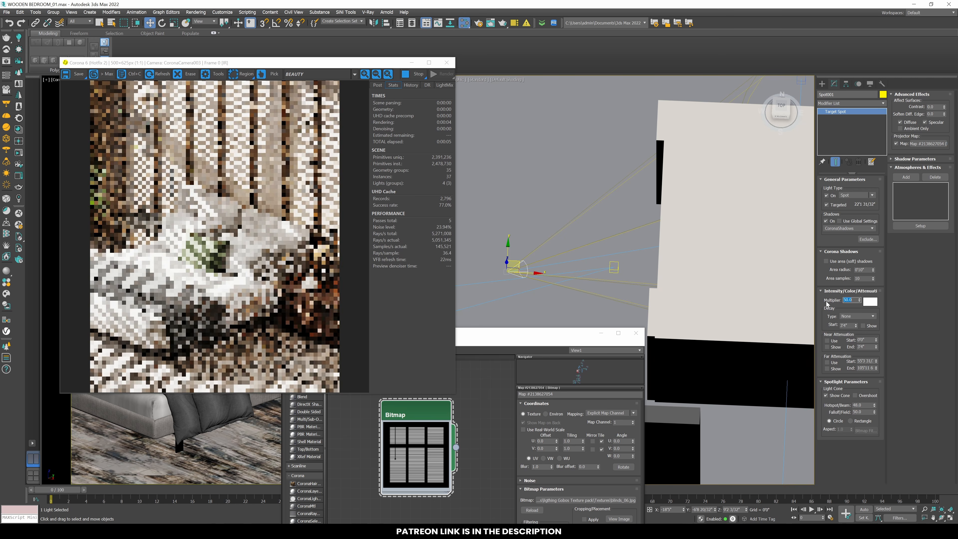
# - Shift the spot light sideways outside the window to reposition the blinds shadows and raise it slightly
pyautogui.scroll(-3, 545, 268)
pyautogui.keyDown('alt'); pyautogui.moveTo(545, 268); pyautogui.dragTo(601, 301, button='middle'); pyautogui.keyUp('alt')
pyautogui.moveTo(626, 300); pyautogui.dragTo(561, 299)
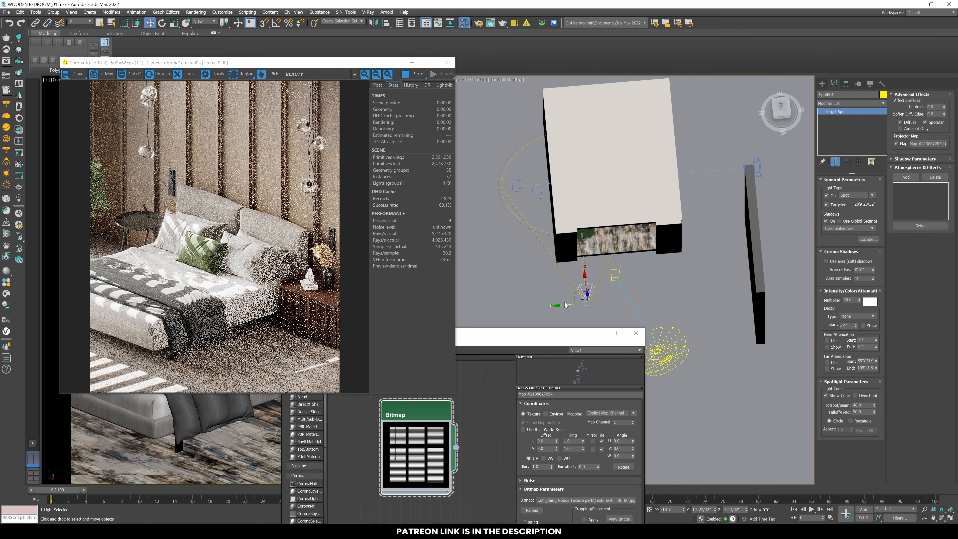
pyautogui.keyDown('alt'); pyautogui.moveTo(578, 304); pyautogui.dragTo(591, 306, button='middle'); pyautogui.keyUp('alt')
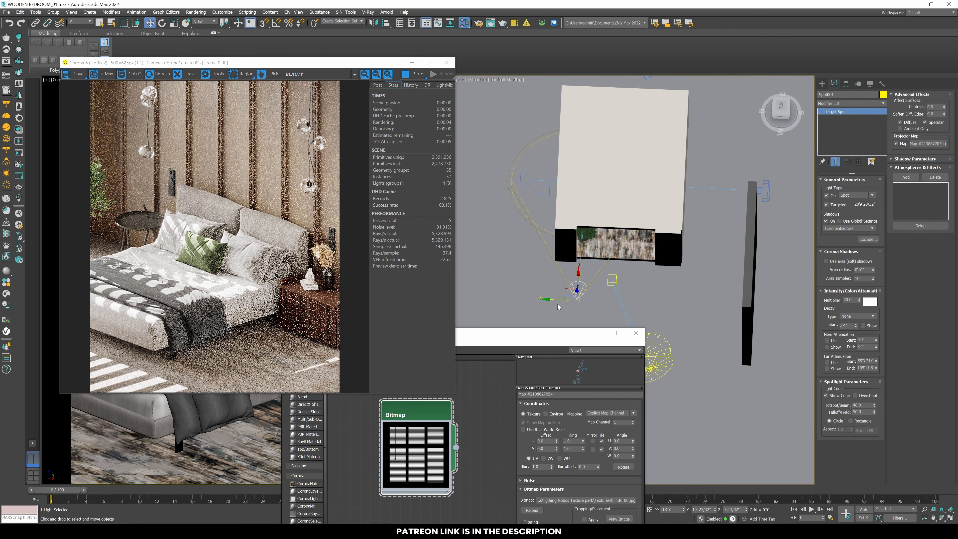
pyautogui.moveTo(561, 298); pyautogui.dragTo(622, 298)
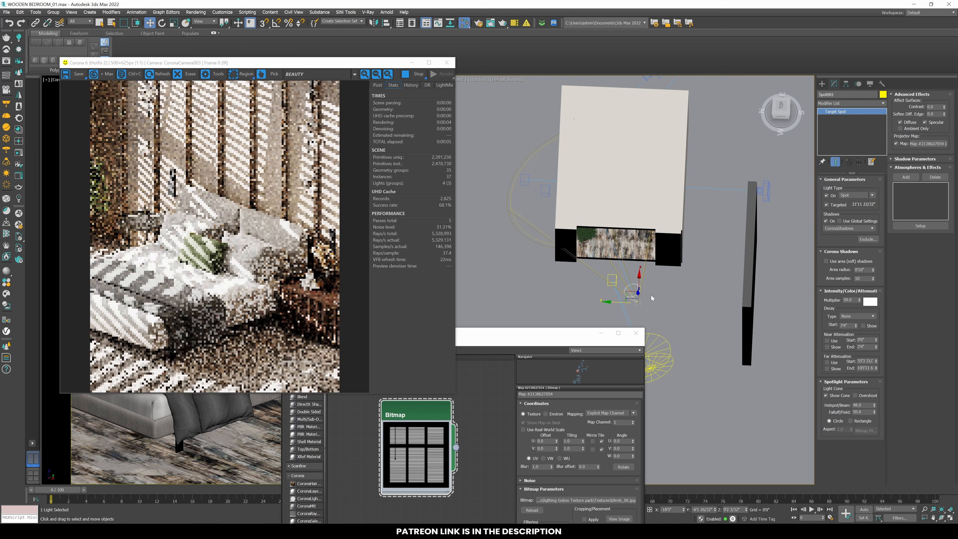
pyautogui.keyDown('alt'); pyautogui.moveTo(652, 298); pyautogui.dragTo(602, 243, button='middle'); pyautogui.keyUp('alt')
pyautogui.moveTo(594, 228); pyautogui.dragTo(595, 219)
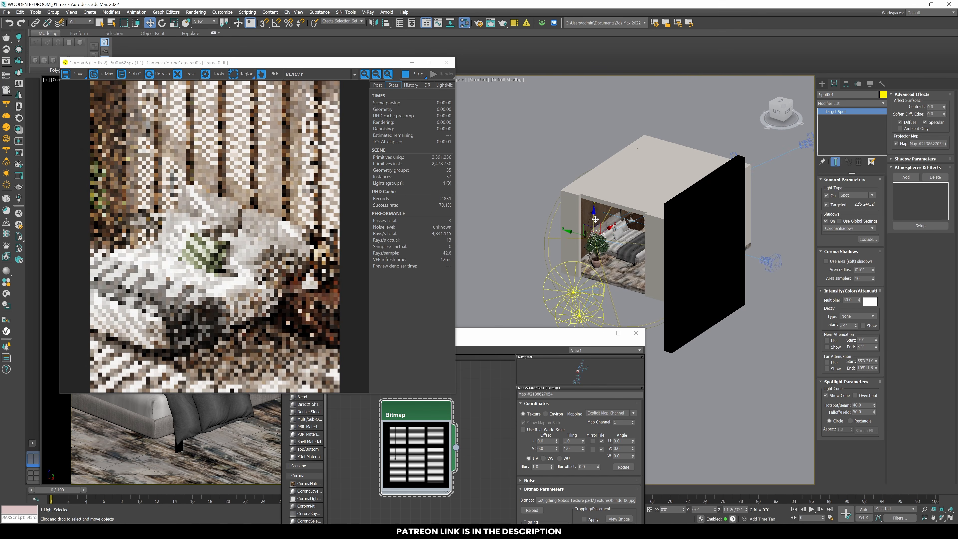
# - Display the scene in wireframe and narrow the spot's light cone to a hotspot of about 23 and a falloff of 34.7
pyautogui.keyDown('alt'); pyautogui.moveTo(600, 220); pyautogui.dragTo(659, 278, button='middle'); pyautogui.keyUp('alt')
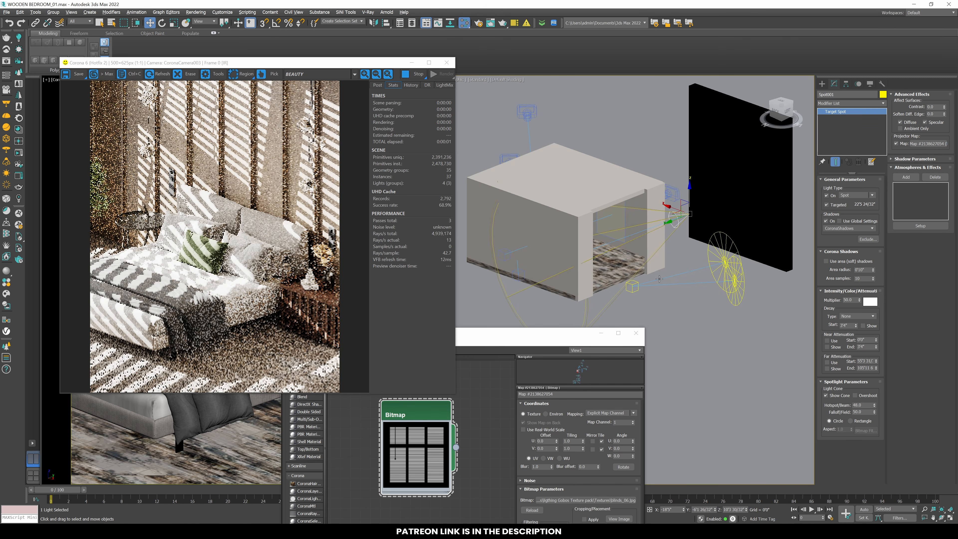
pyautogui.moveTo(577, 234); pyautogui.dragTo(623, 176, button='middle')
pyautogui.press('F3')
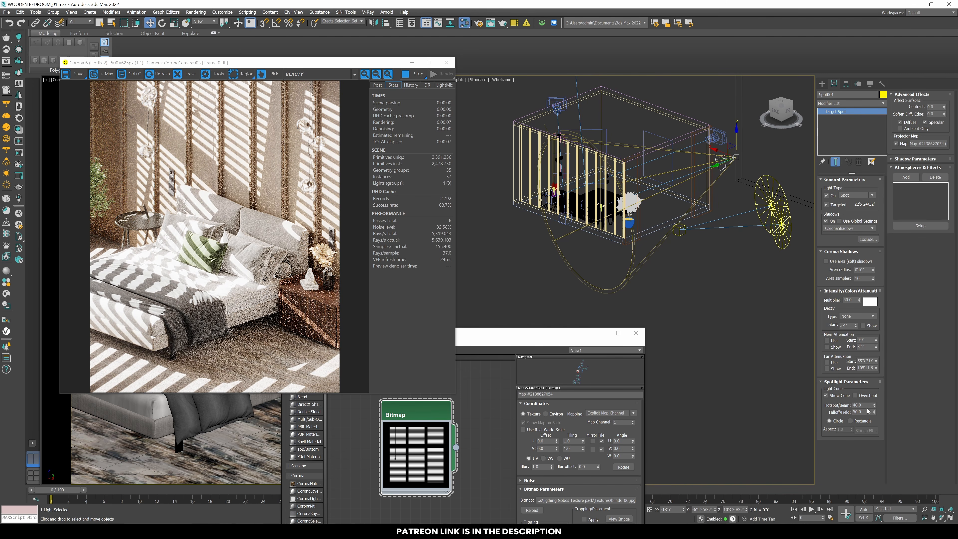
pyautogui.moveTo(874, 406); pyautogui.dragTo(877, 438)
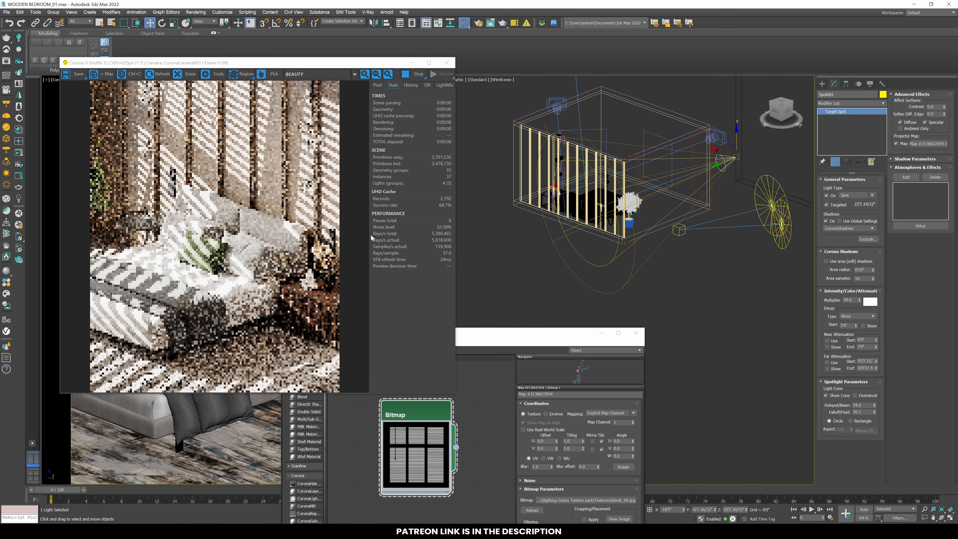
pyautogui.moveTo(874, 412); pyautogui.dragTo(864, 454)
pyautogui.moveTo(864, 451); pyautogui.dragTo(864, 449)
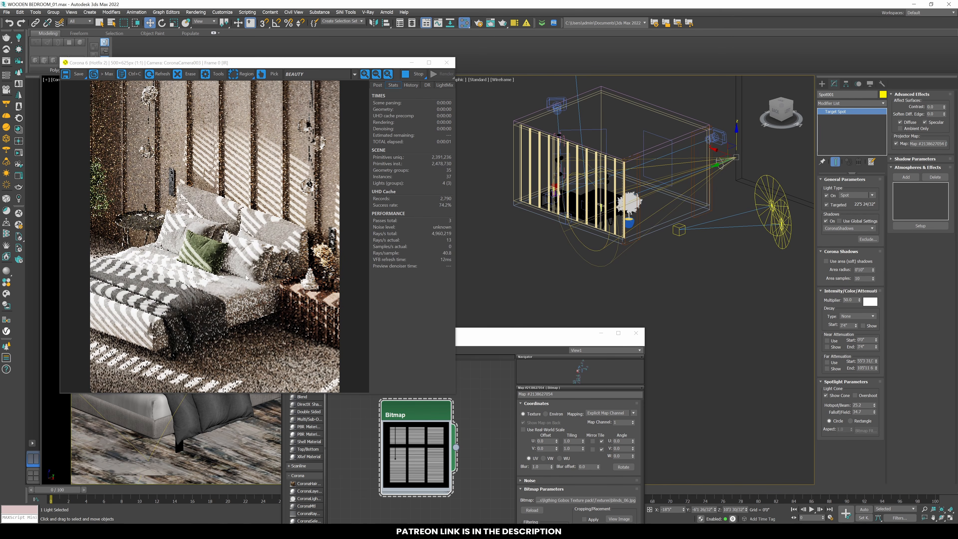
# - Try narrower and wider light cones on the spot light and settle on a hotspot of 22.9 and a falloff of about 33
pyautogui.keyDown('alt'); pyautogui.moveTo(718, 298); pyautogui.dragTo(673, 264, button='middle'); pyautogui.keyUp('alt')
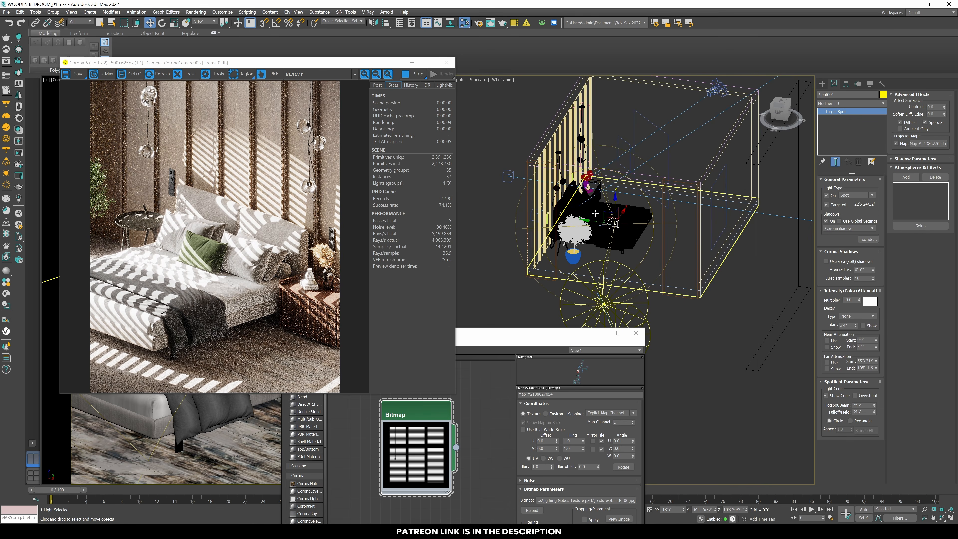
pyautogui.keyDown('alt'); pyautogui.moveTo(594, 213); pyautogui.dragTo(540, 160, button='middle'); pyautogui.keyUp('alt')
pyautogui.keyDown('alt'); pyautogui.moveTo(625, 252); pyautogui.dragTo(854, 365, button='middle'); pyautogui.keyUp('alt')
pyautogui.moveTo(874, 407); pyautogui.dragTo(873, 426)
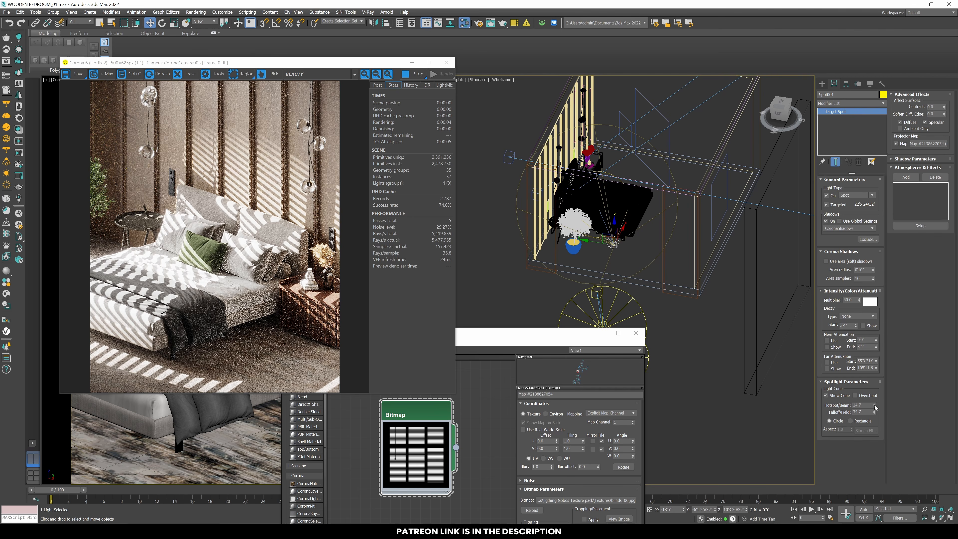
pyautogui.moveTo(874, 406)
pyautogui.mouseDown()
pyautogui.moveTo(874, 375)
pyautogui.moveTo(875, 421)
pyautogui.moveTo(875, 396)
pyautogui.mouseUp()
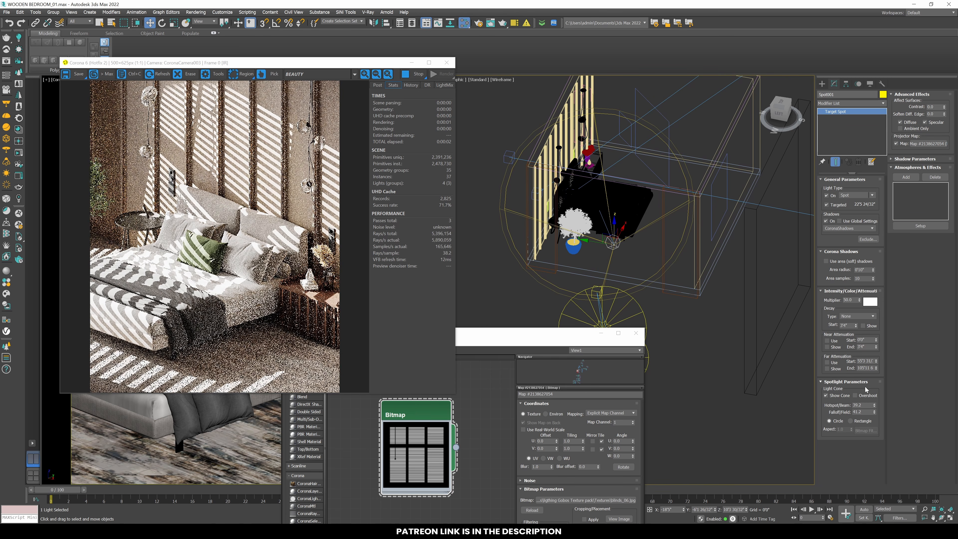
pyautogui.moveTo(874, 413); pyautogui.dragTo(873, 435)
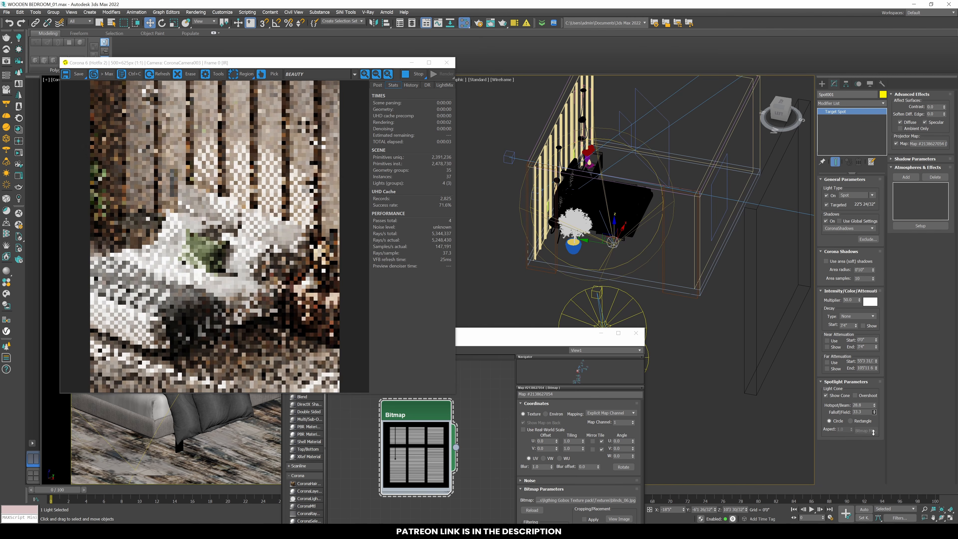
pyautogui.moveTo(873, 406); pyautogui.dragTo(874, 411)
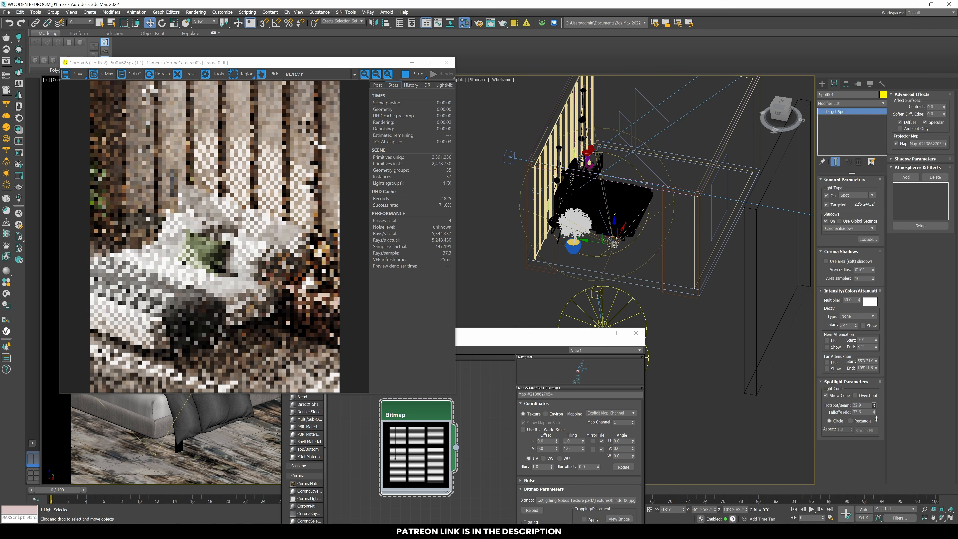
# - Enable area (soft) shadows on the spot light, try several area radii, and set the radius to 1'0"
pyautogui.click(842, 261)
pyautogui.press('Tab')
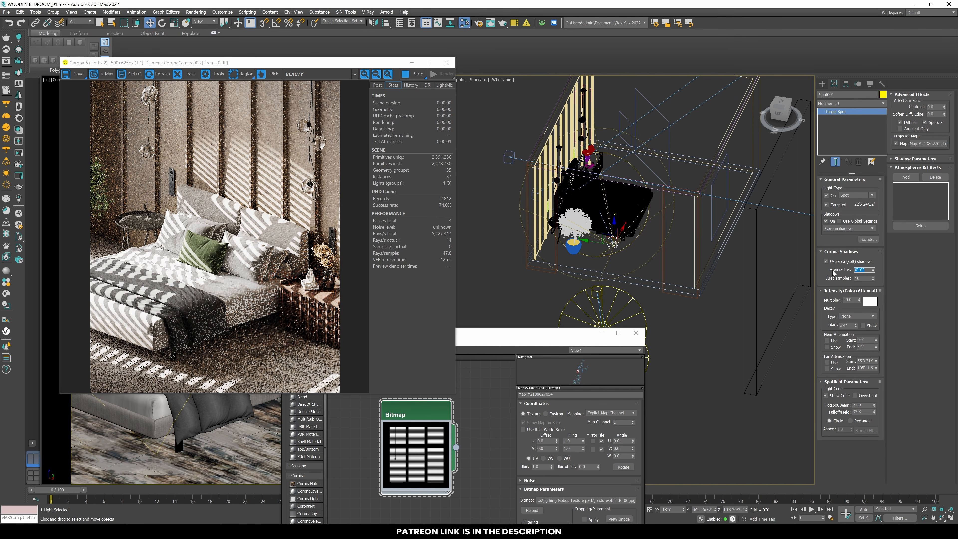
pyautogui.write('5')
pyautogui.press('Return')
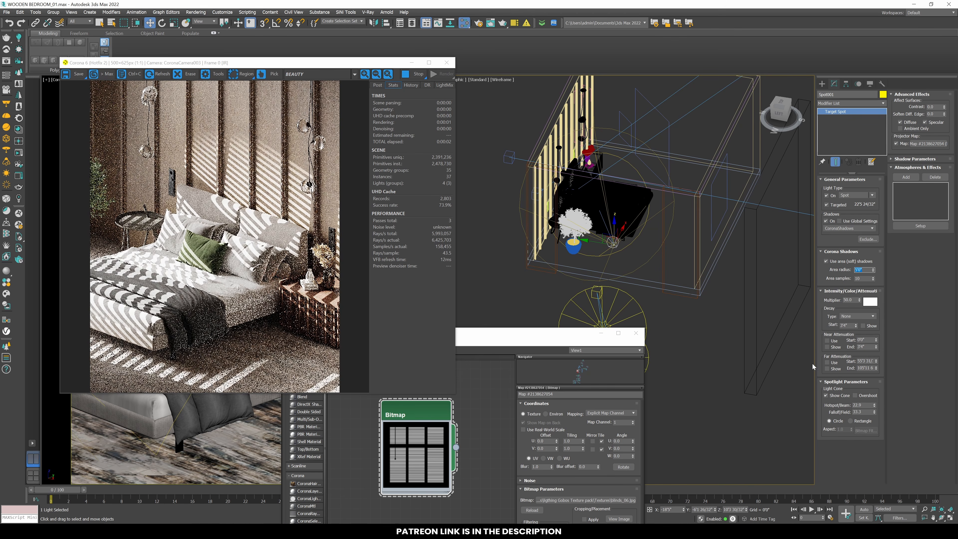
pyautogui.write('1')
pyautogui.press('Return')
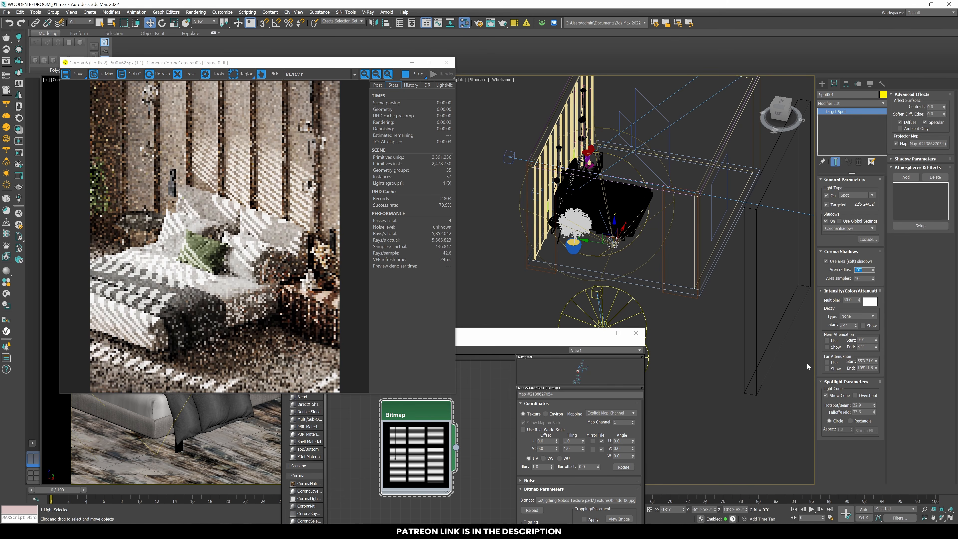
pyautogui.write('2')
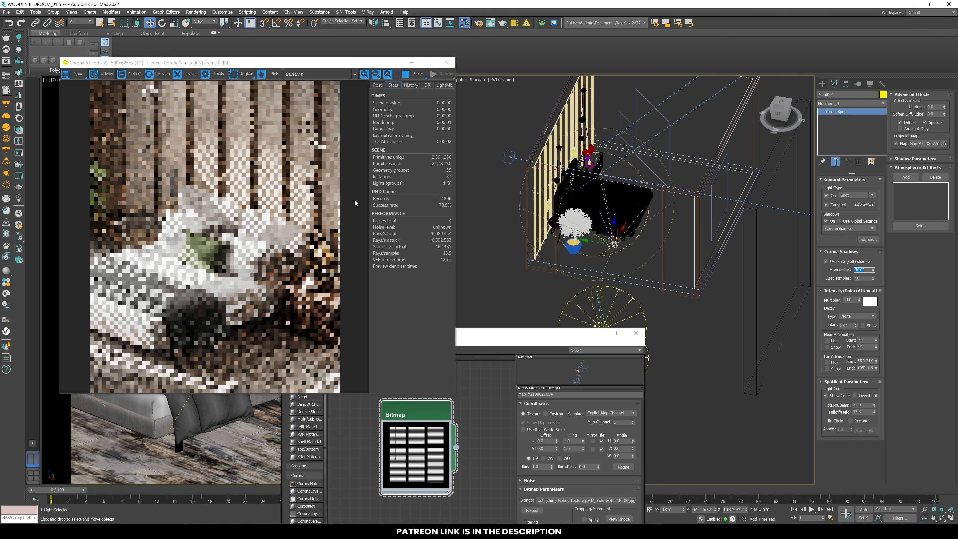
pyautogui.press('Return')
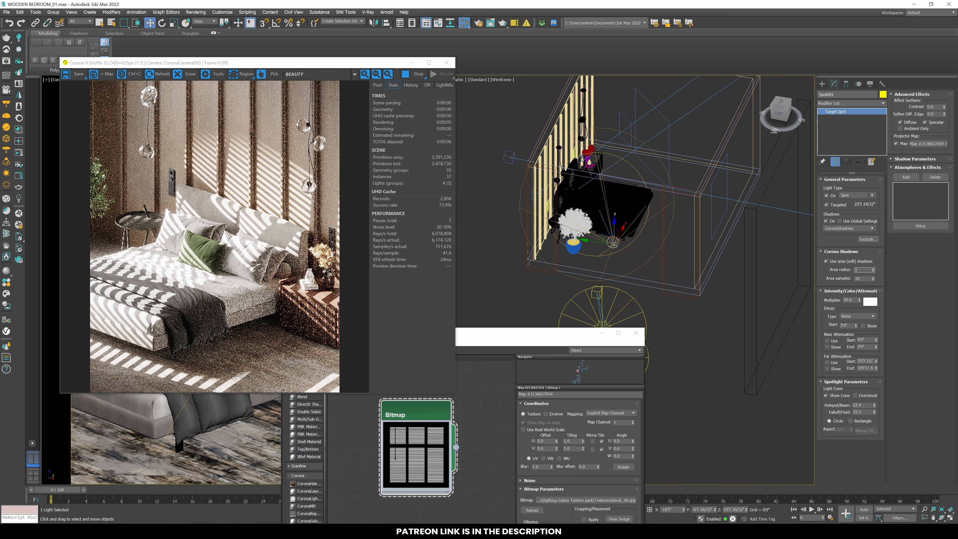
pyautogui.write('1')
pyautogui.press('Return')
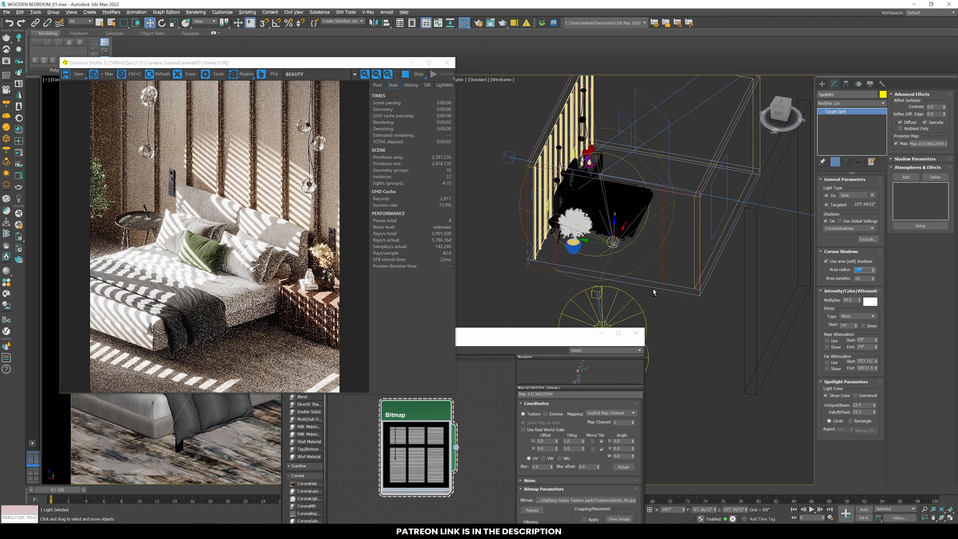
# - Select the spot light's target and move it across the bed
pyautogui.keyDown('alt'); pyautogui.moveTo(653, 291); pyautogui.dragTo(590, 230, button='middle'); pyautogui.keyUp('alt')
pyautogui.rightClick(590, 230)
pyautogui.click(557, 221)
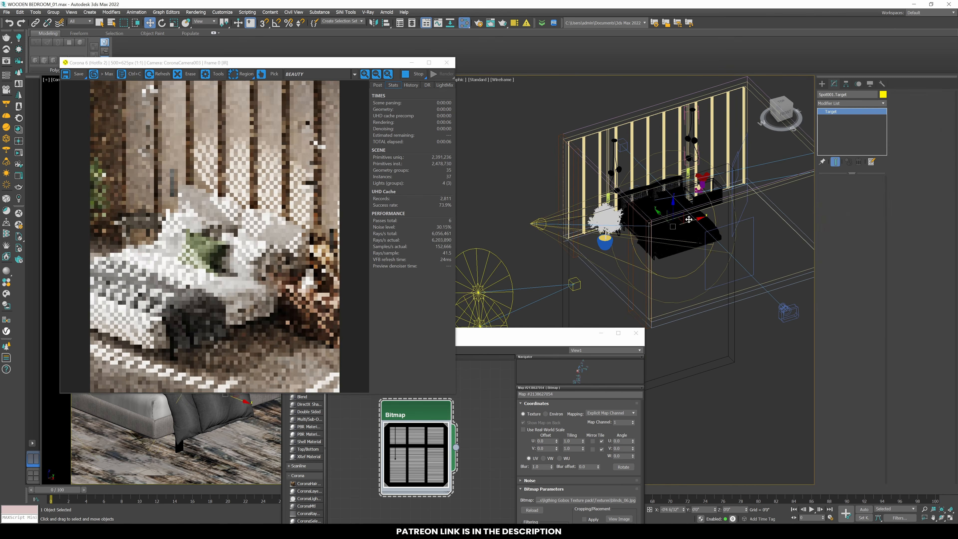
pyautogui.moveTo(688, 219); pyautogui.dragTo(668, 225)
# - Try a V tiling of 5 on the blinds bitmap and set it to 2
pyautogui.click(594, 461)
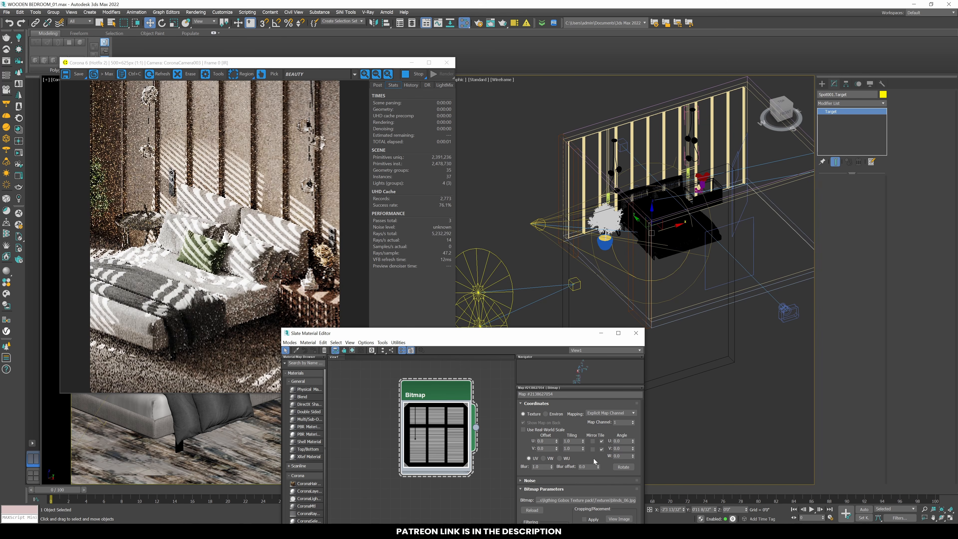
pyautogui.doubleClick(572, 448)
pyautogui.write('5')
pyautogui.press('Return')
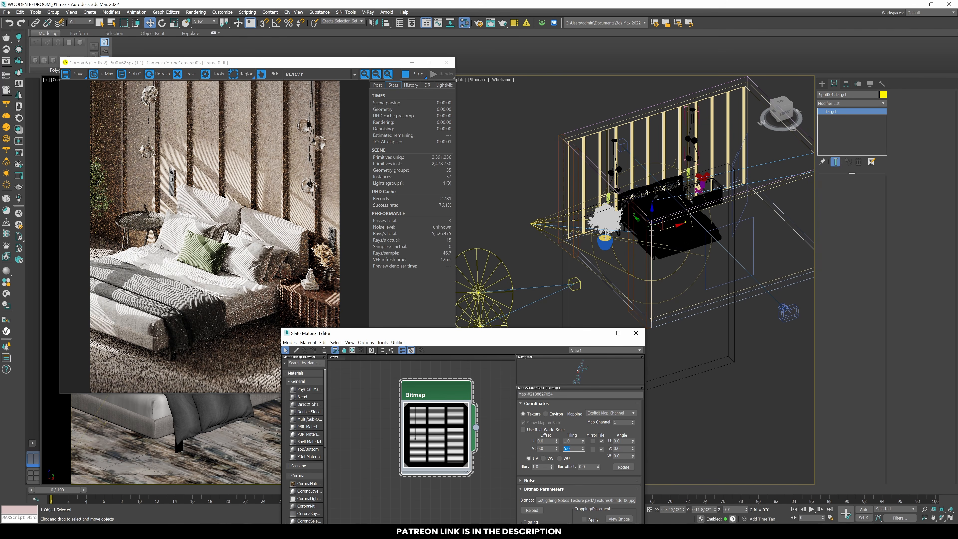
pyautogui.write('2')
pyautogui.press('Return')
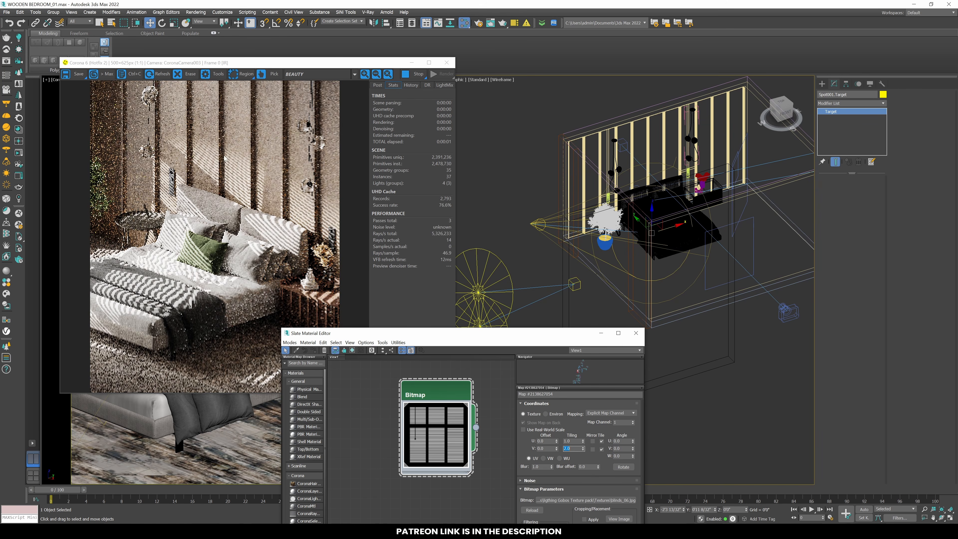
# - Move the spot light sideways outside the window and readjust its target over the bed
pyautogui.click(531, 218)
pyautogui.moveTo(534, 289); pyautogui.dragTo(567, 256, button='middle')
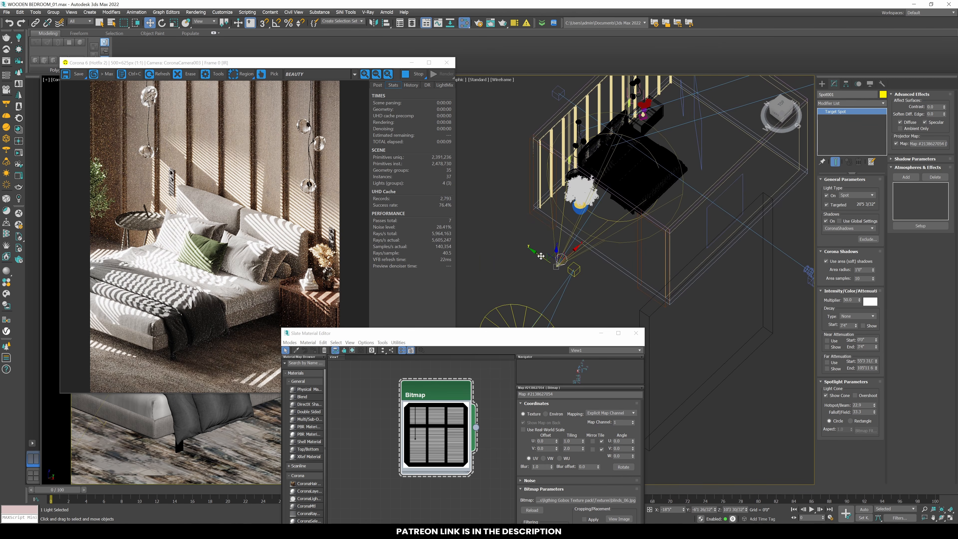
pyautogui.moveTo(541, 257); pyautogui.dragTo(523, 245)
pyautogui.rightClick(528, 220)
pyautogui.click(506, 212)
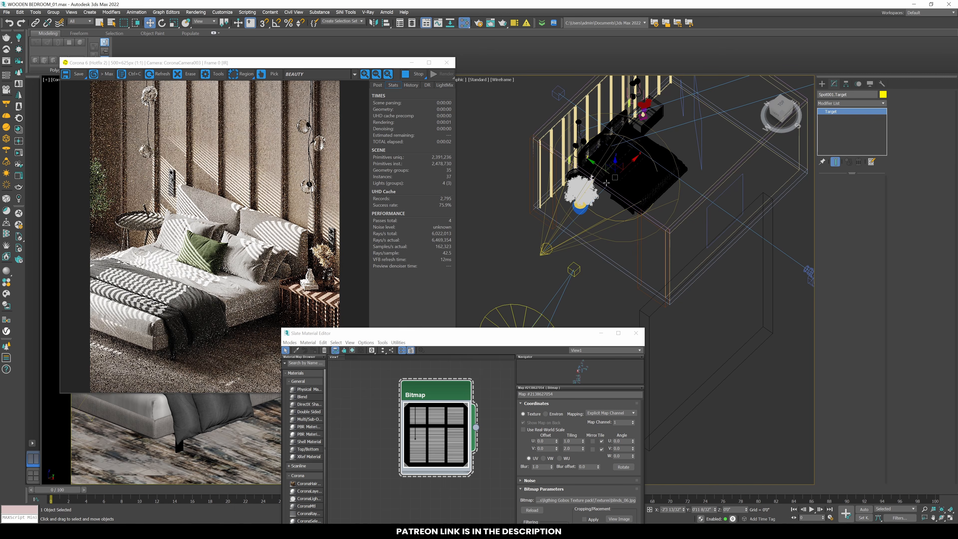
pyautogui.moveTo(602, 169); pyautogui.dragTo(609, 173)
# - Set the spot light's shadow area radius to 5'0" and raise the light higher outside the window
pyautogui.click(546, 251)
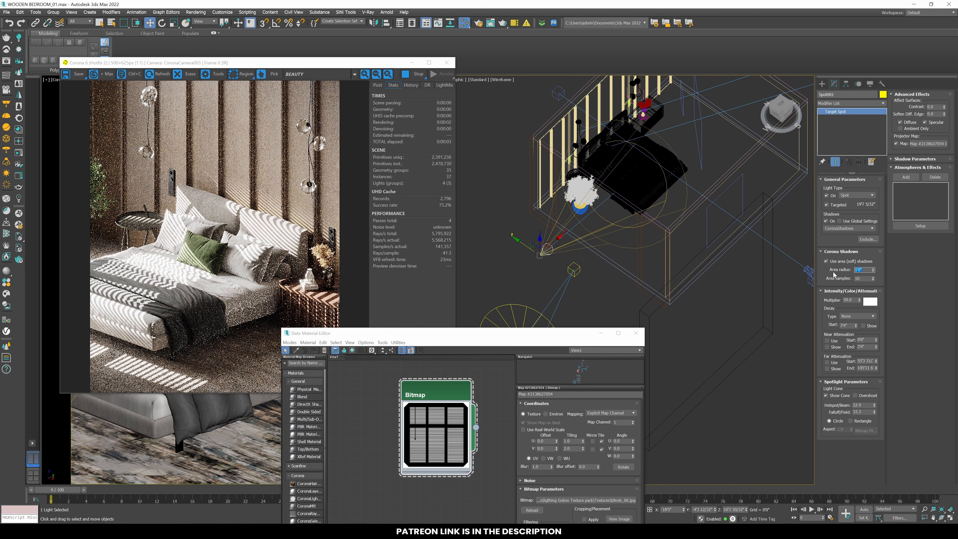
pyautogui.press('Return')
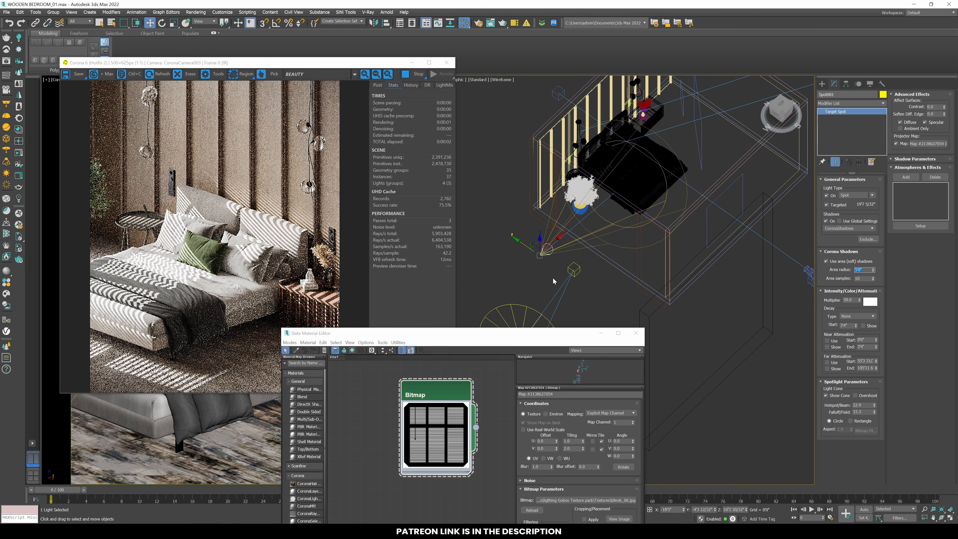
pyautogui.keyDown('alt'); pyautogui.moveTo(552, 277); pyautogui.dragTo(511, 196, button='middle'); pyautogui.keyUp('alt')
pyautogui.moveTo(511, 196); pyautogui.dragTo(511, 155)
pyautogui.keyDown('alt'); pyautogui.moveTo(471, 308); pyautogui.dragTo(489, 291, button='middle'); pyautogui.keyUp('alt')
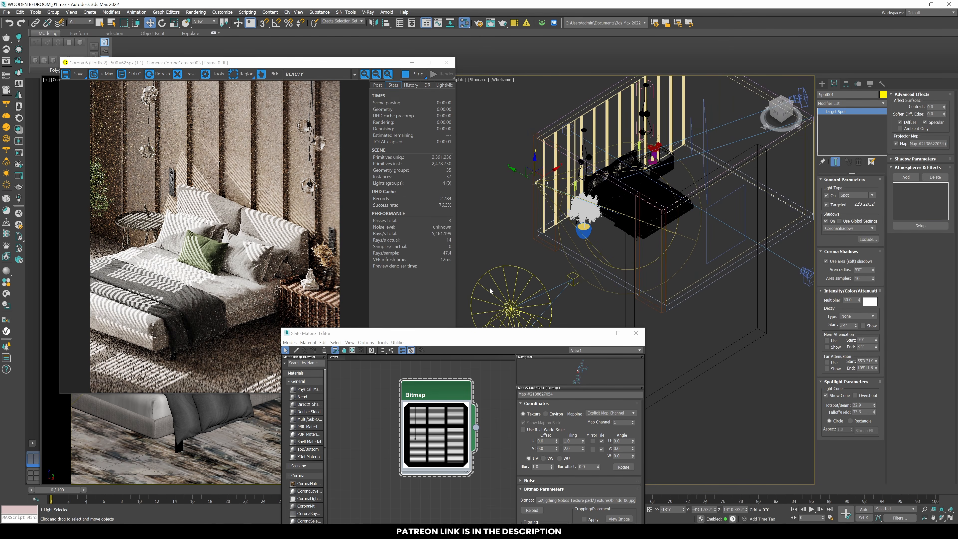
# - Load facade_06 from the gobo Textures folder as a new bitmap below the blinds bitmap and enlarge its node preview
pyautogui.click(436, 319)
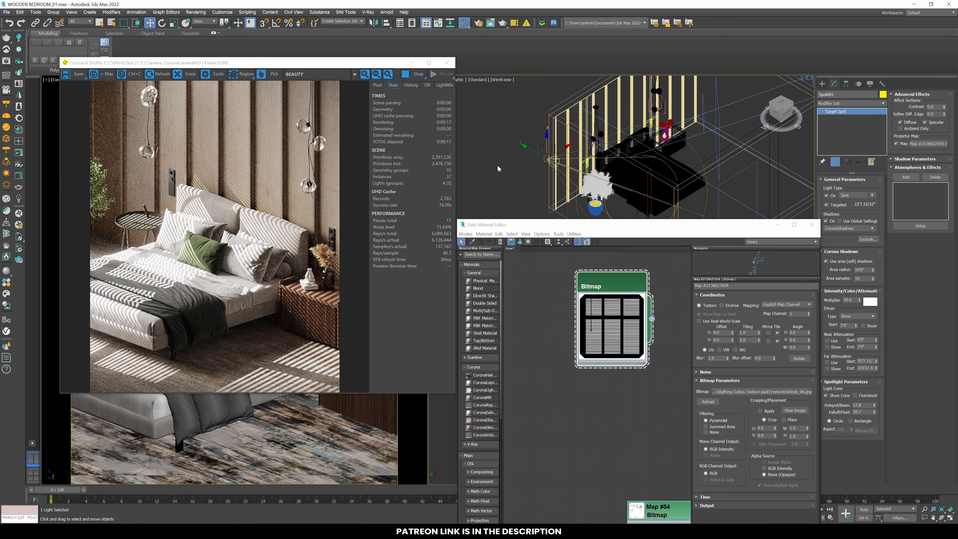
pyautogui.moveTo(497, 164); pyautogui.dragTo(511, 144, button='middle')
pyautogui.click(266, 530)
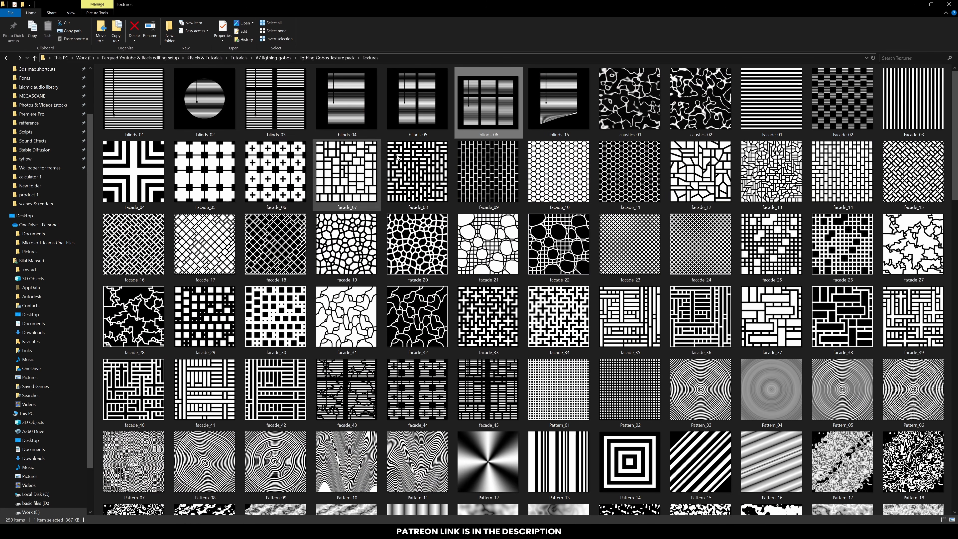
pyautogui.moveTo(271, 178); pyautogui.dragTo(298, 179)
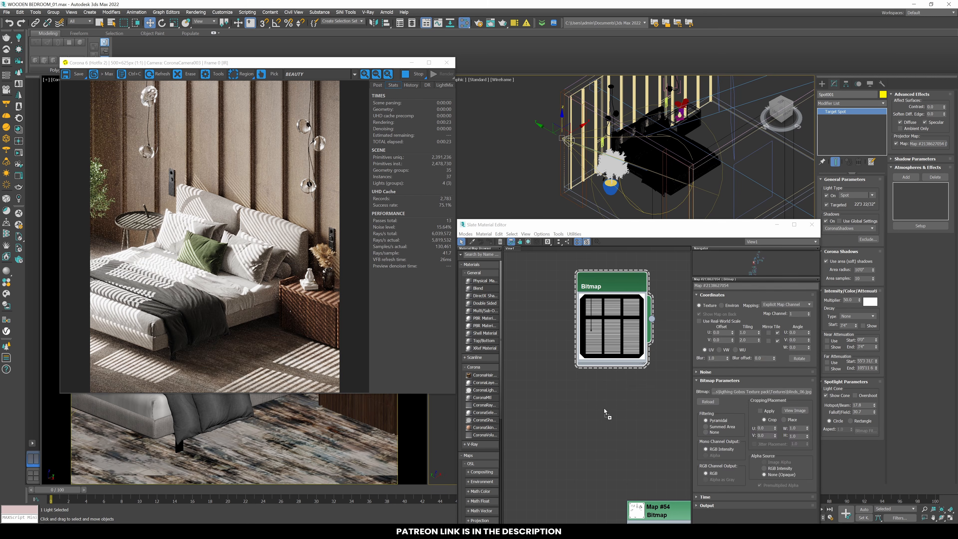
pyautogui.moveTo(604, 412); pyautogui.dragTo(604, 411)
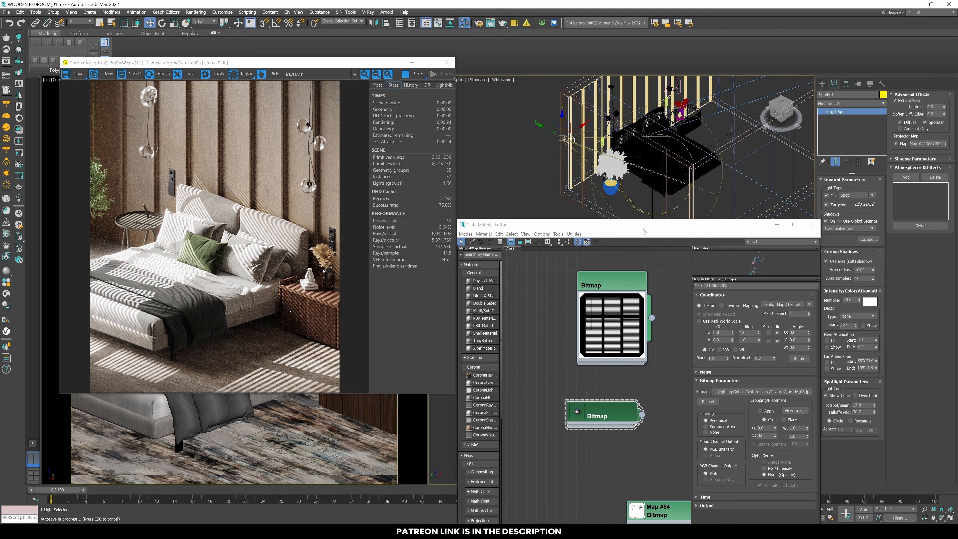
pyautogui.moveTo(644, 232); pyautogui.dragTo(536, 283)
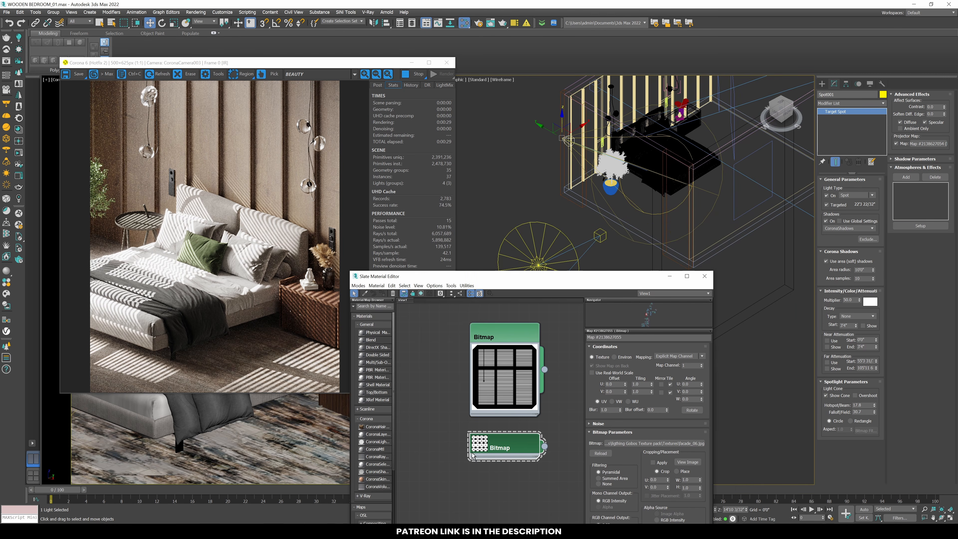
pyautogui.doubleClick(478, 445)
pyautogui.moveTo(520, 427); pyautogui.dragTo(506, 357, button='middle')
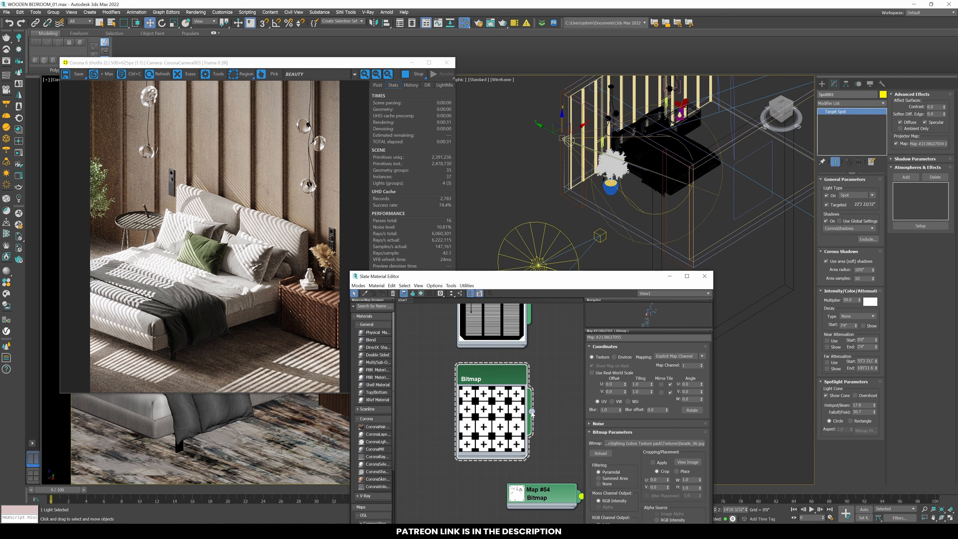
# - Assign the facade_06 bitmap as an instance to the spot light's projector map
pyautogui.moveTo(532, 411); pyautogui.dragTo(914, 144)
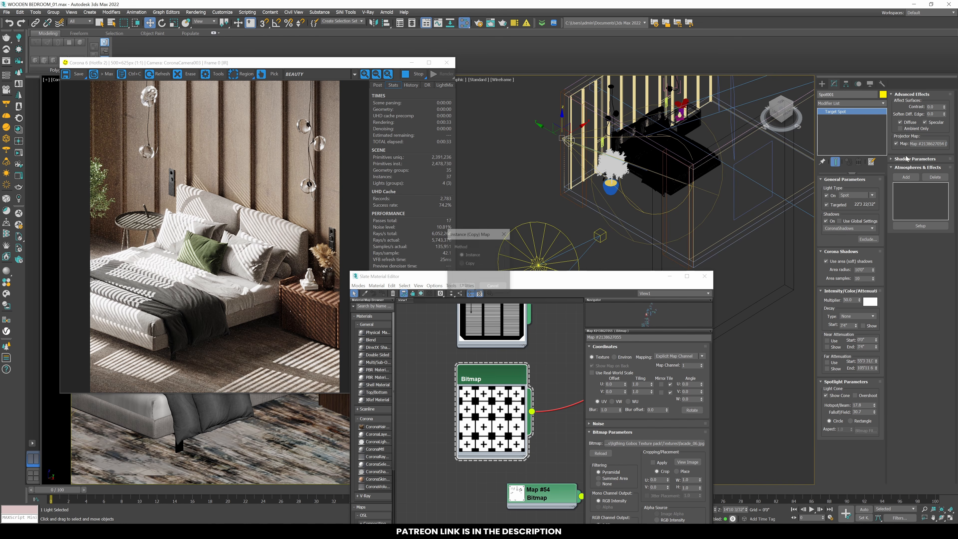
pyautogui.click(463, 288)
pyautogui.moveTo(463, 278); pyautogui.dragTo(502, 331)
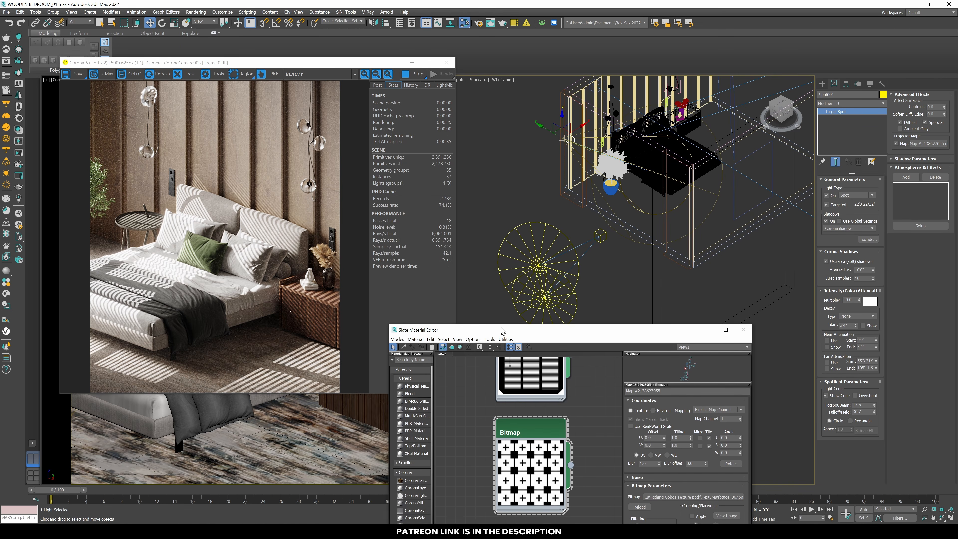
pyautogui.click(416, 74)
pyautogui.click(442, 77)
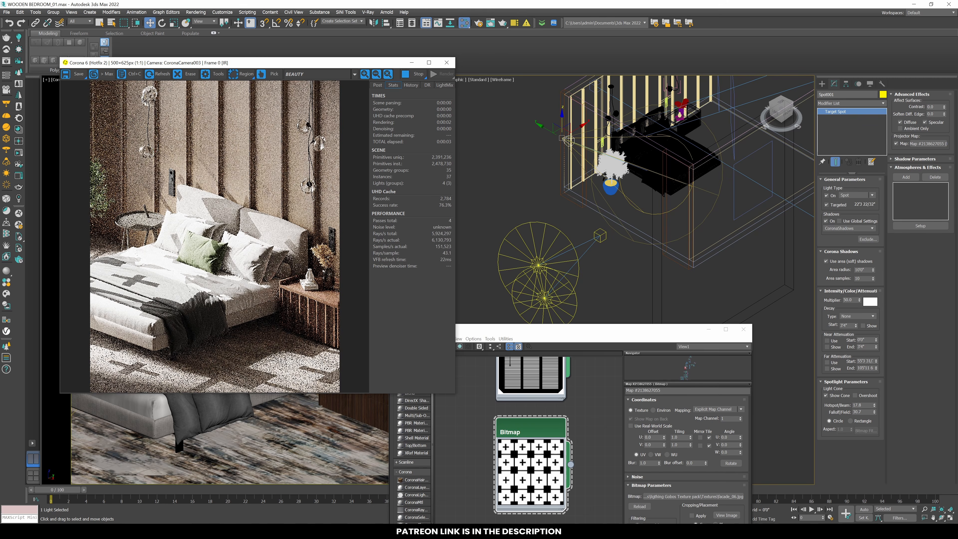
# - Set the facade_06 bitmap's U and V tiling to 5 and the spot light's multiplier to 5
pyautogui.moveTo(681, 437); pyautogui.dragTo(634, 439)
pyautogui.write('5')
pyautogui.press('Tab')
pyautogui.write('5')
pyautogui.press('Return')
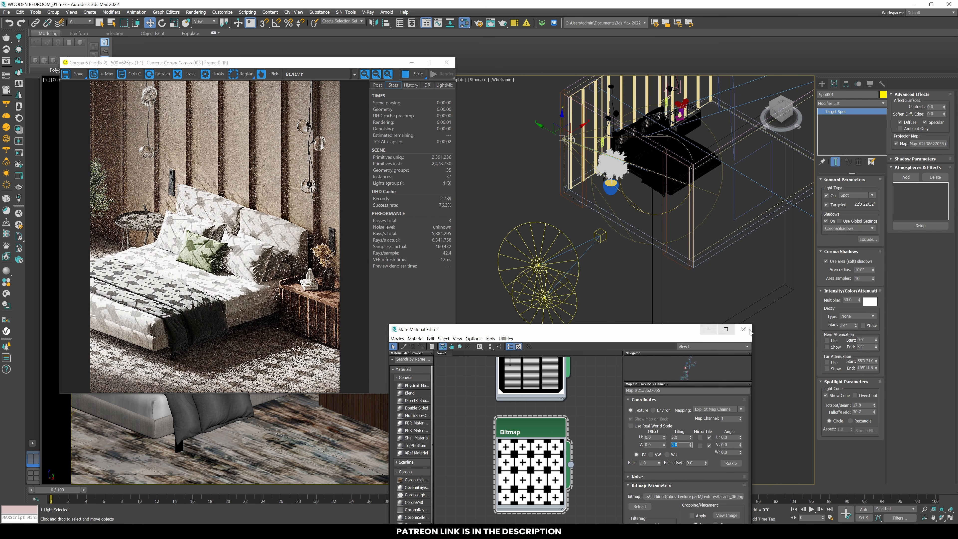
pyautogui.write('5')
pyautogui.press('Return')
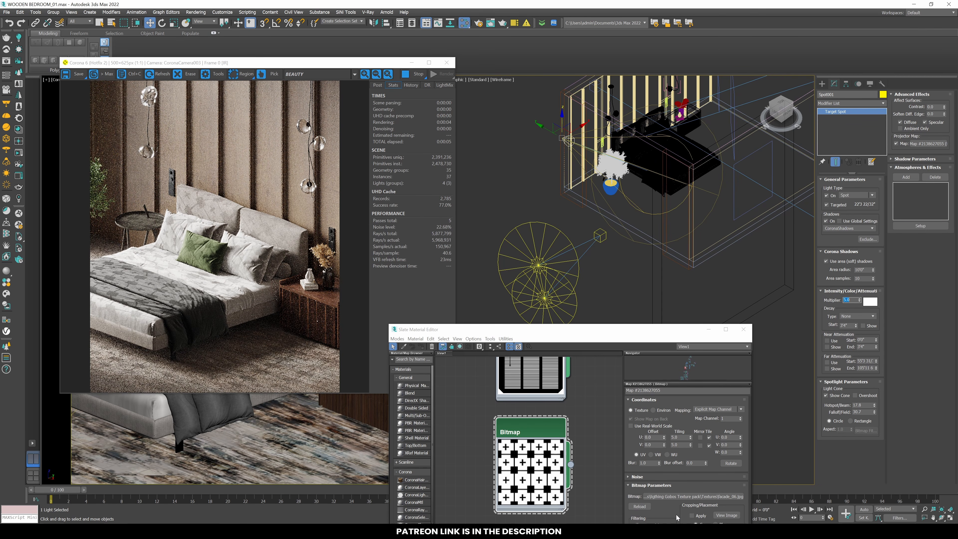
# - Invert the facade_06 bitmap's output and update its node preview
pyautogui.moveTo(655, 329); pyautogui.dragTo(657, 222)
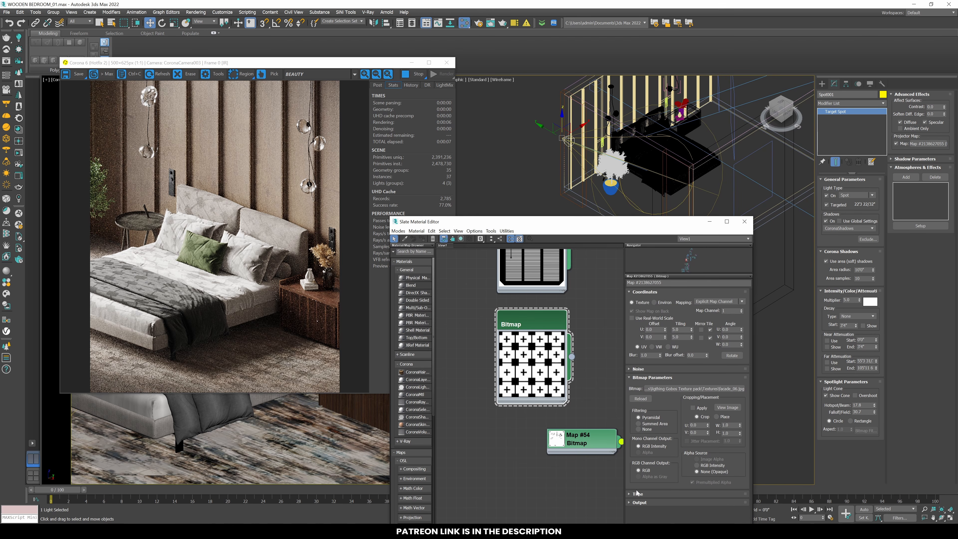
pyautogui.scroll(-2, 642, 508)
pyautogui.click(634, 477)
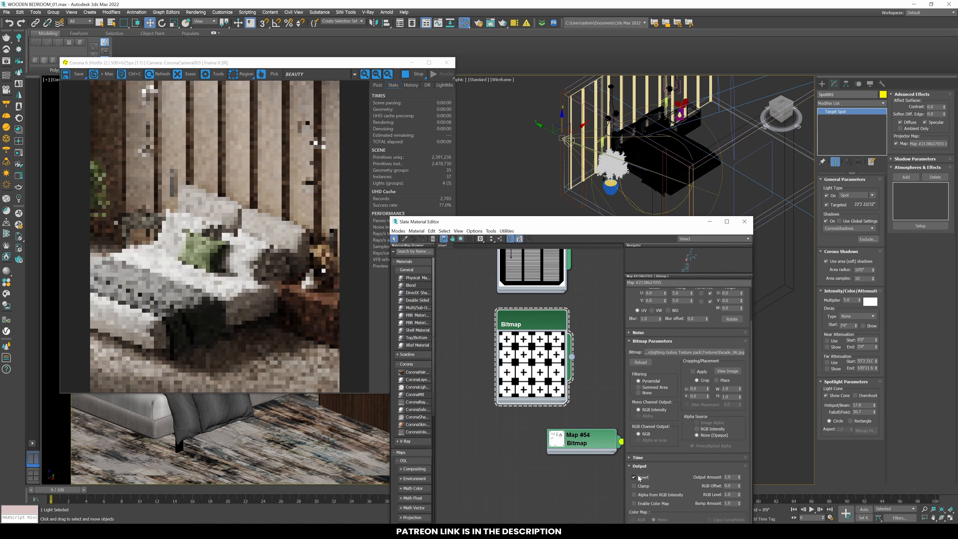
pyautogui.rightClick(530, 359)
pyautogui.click(551, 399)
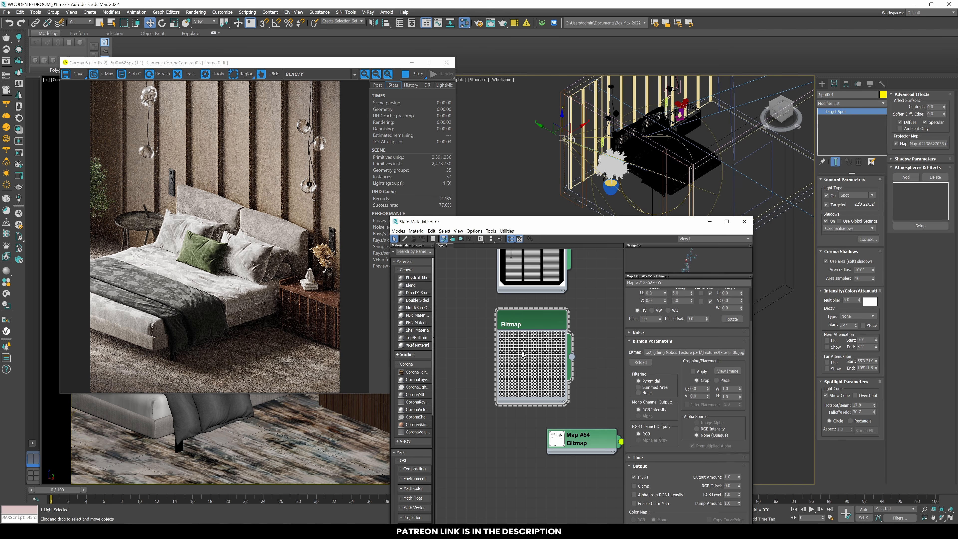
pyautogui.scroll(2, 171, 301)
pyautogui.scroll(-2, 151, 265)
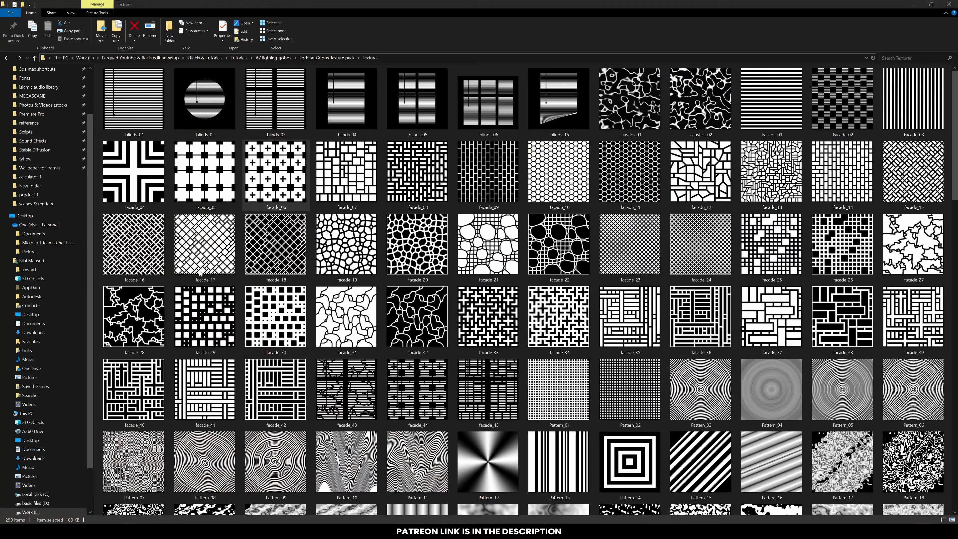
# - Load facade_29 from the gobo Textures folder as a new bitmap and enlarge its node preview
pyautogui.click(276, 173)
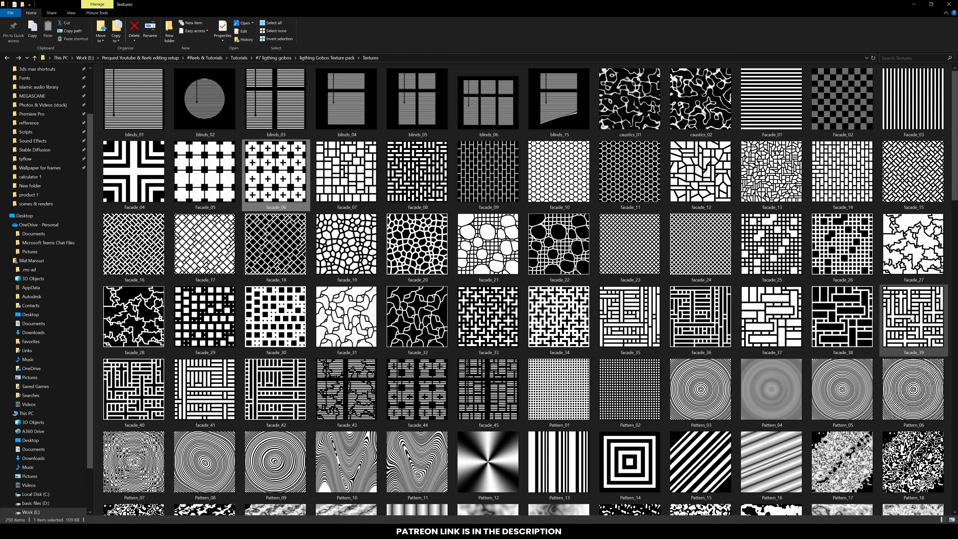
pyautogui.scroll(-3, 346, 256)
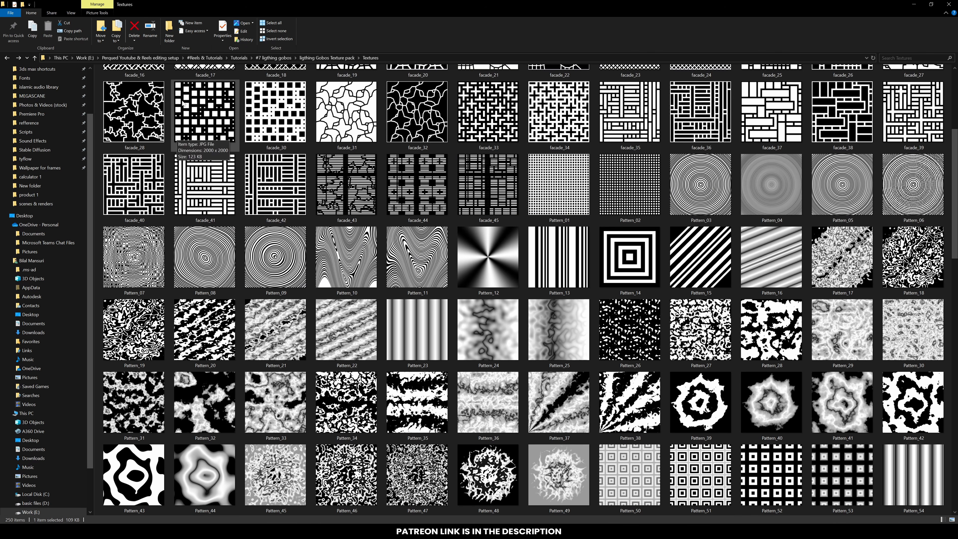
pyautogui.moveTo(184, 104); pyautogui.dragTo(495, 446)
pyautogui.hotkey('alt', 'Tab')
pyautogui.doubleClick(466, 441)
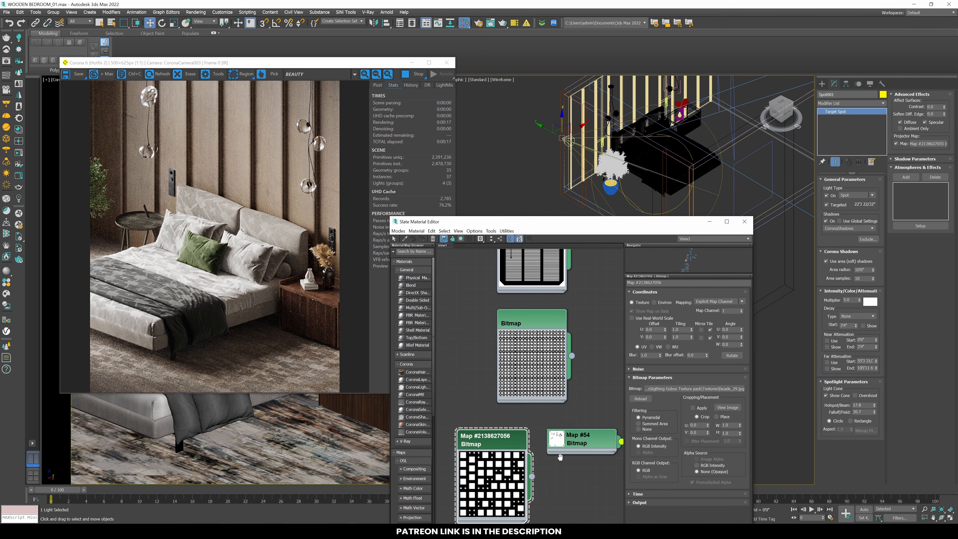
# - Replace the spot light's projector map with an instance of the facade_29 bitmap
pyautogui.moveTo(548, 490); pyautogui.dragTo(543, 412, button='middle')
pyautogui.moveTo(527, 398); pyautogui.dragTo(928, 143)
pyautogui.click(463, 286)
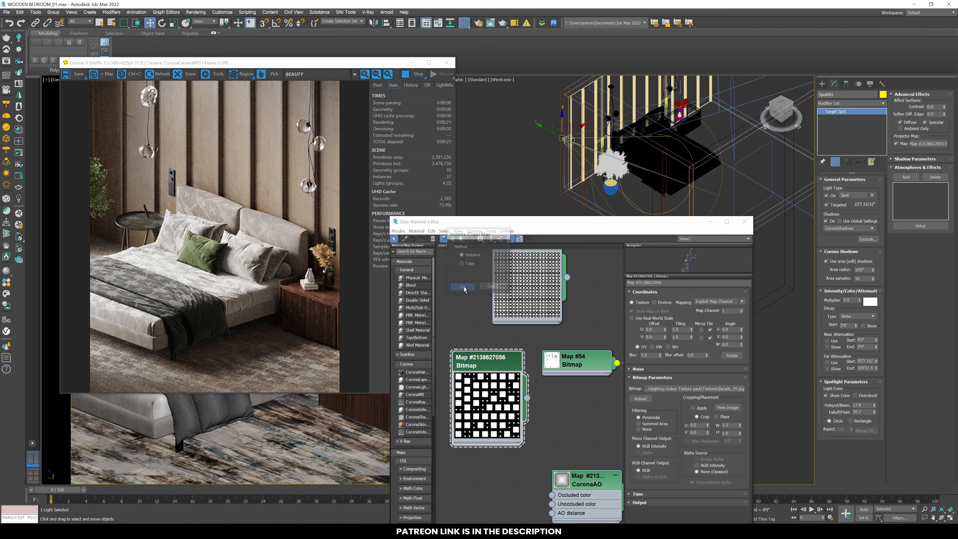
pyautogui.click(329, 132)
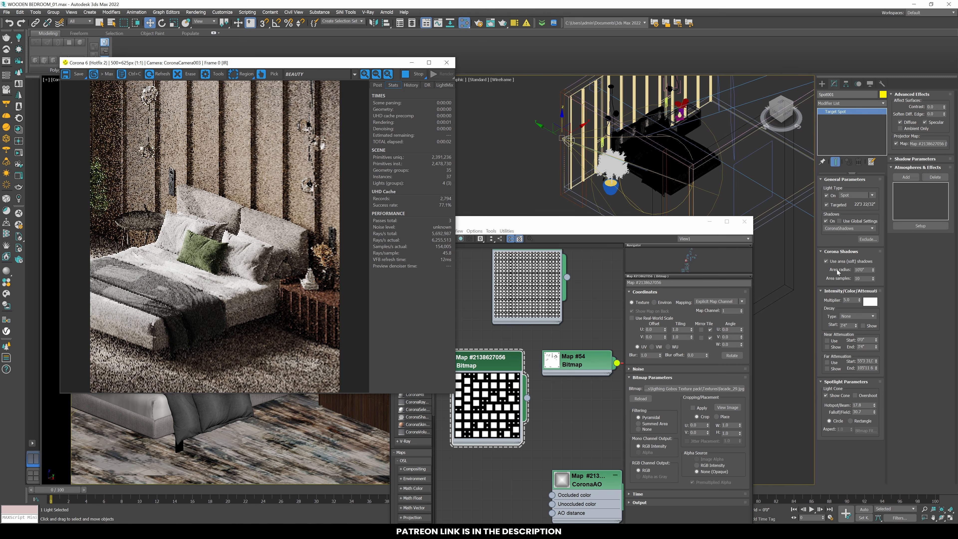
# - Set the spot light's intensity multiplier to 20
pyautogui.doubleClick(847, 301)
pyautogui.write('20')
pyautogui.press('Return')
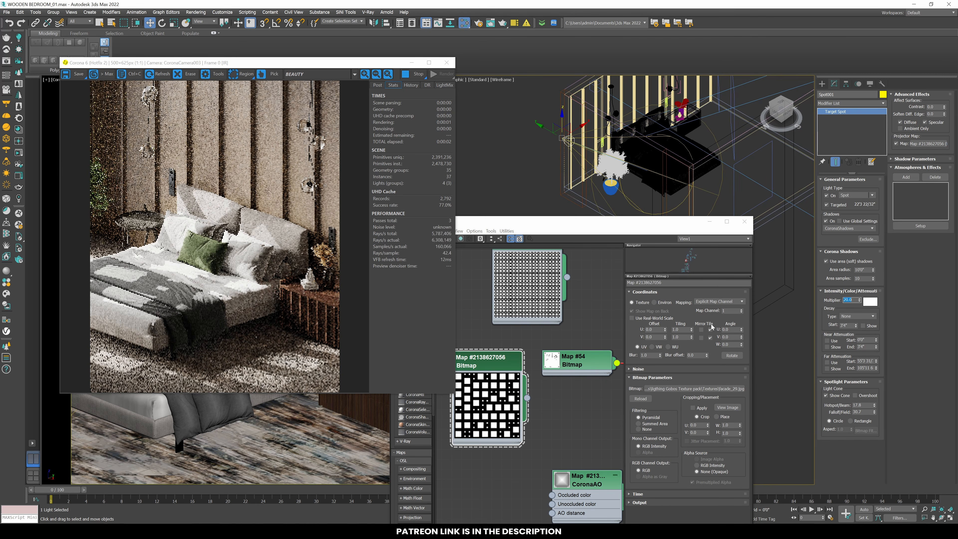
# - Try a U tiling of 4 on the facade_29 bitmap, set U and V tiling to 3, and update its preview
pyautogui.doubleClick(677, 330)
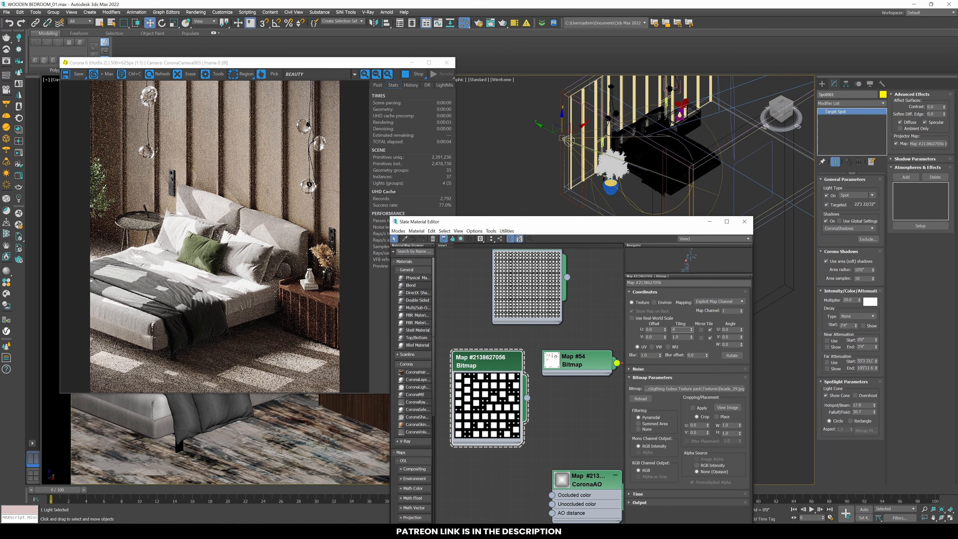
pyautogui.write('4')
pyautogui.press('Return')
pyautogui.write('3')
pyautogui.press('Tab')
pyautogui.write('3')
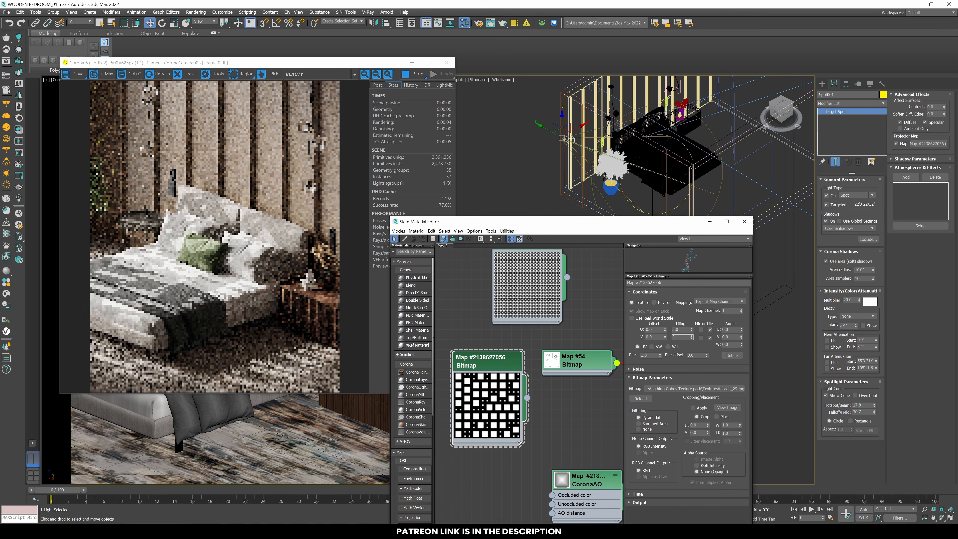
pyautogui.press('Return')
pyautogui.rightClick(483, 391)
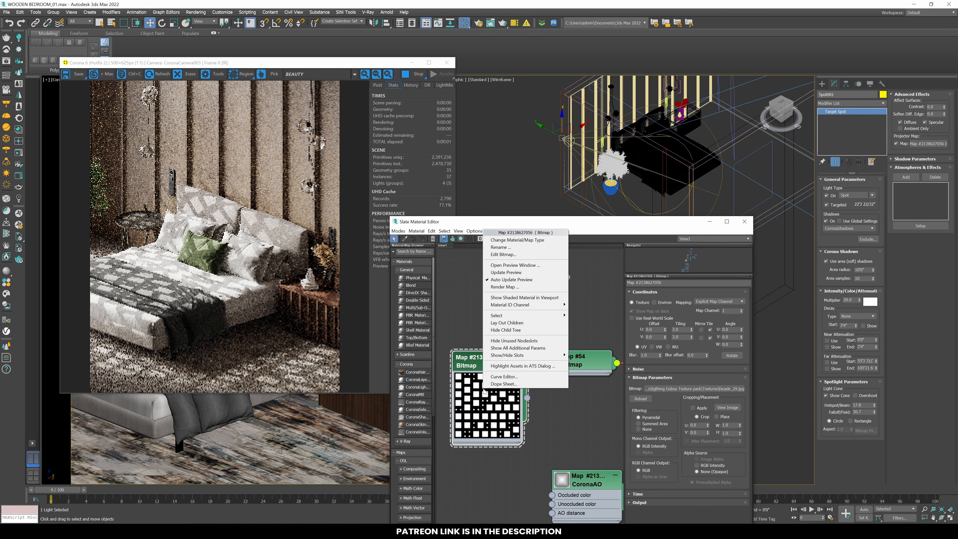
pyautogui.click(513, 273)
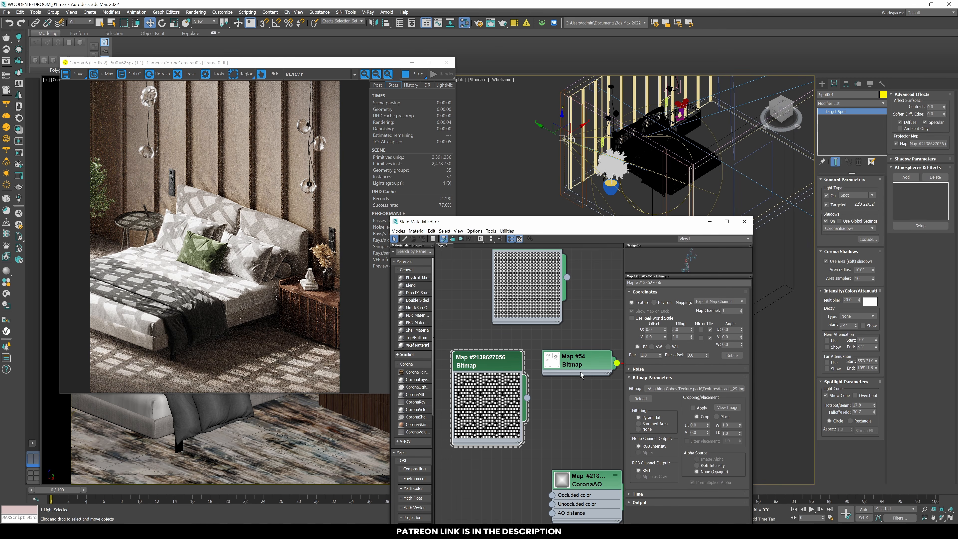
# - Reduce the spot light's falloff to 28.5
pyautogui.moveTo(874, 411); pyautogui.dragTo(866, 421)
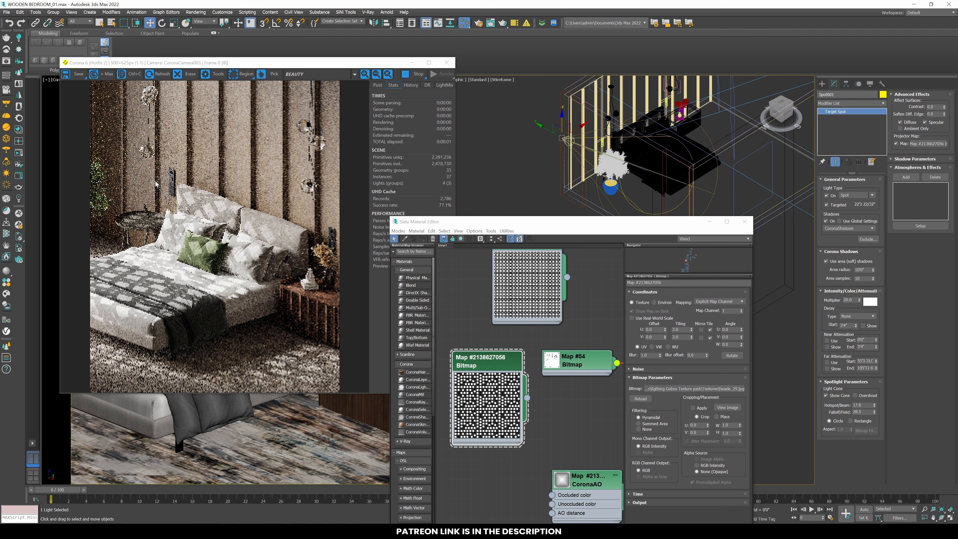
pyautogui.moveTo(646, 223); pyautogui.dragTo(677, 156)
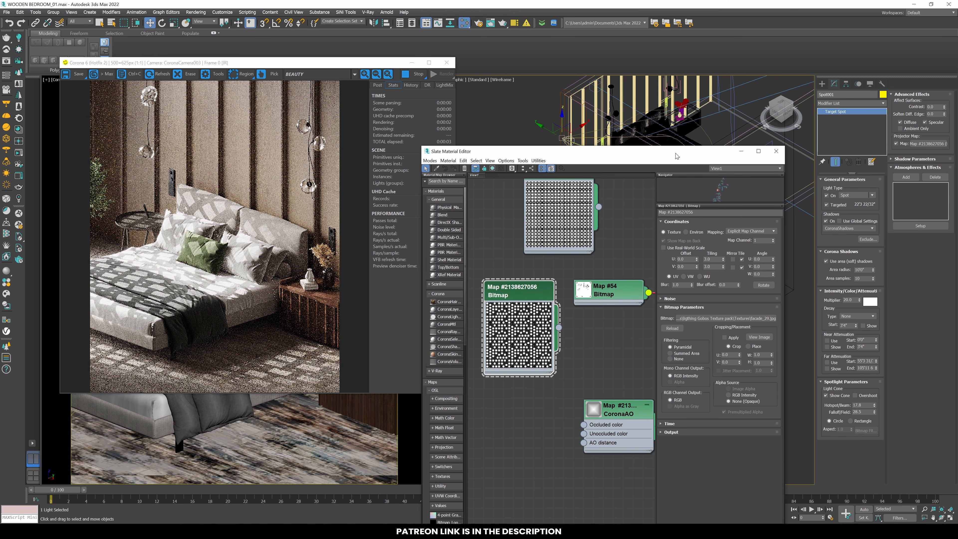
# - Load Pattern_133 from the gobo Textures folder as a new bitmap and place its enlarged node below the facade_29 bitmap
pyautogui.hotkey('alt', 'Tab')
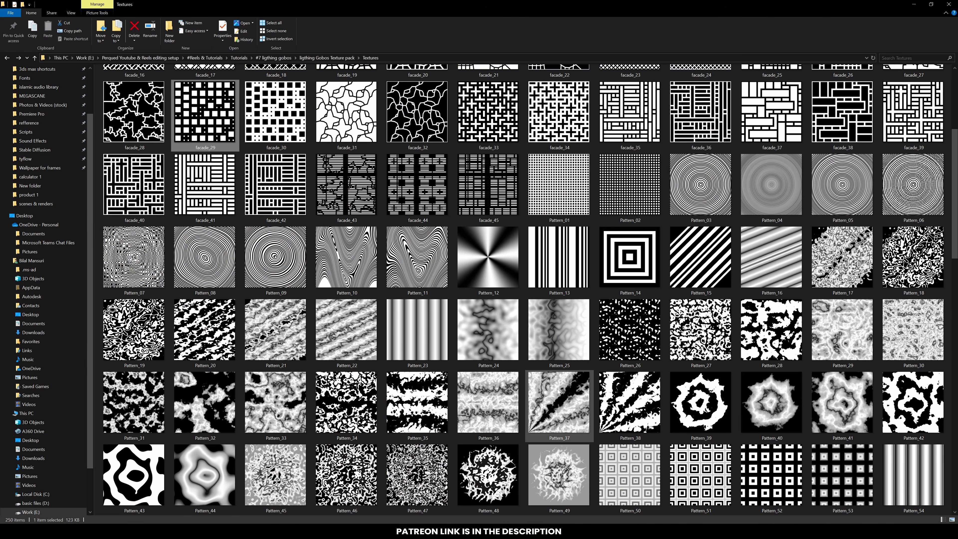
pyautogui.scroll(-6, 445, 312)
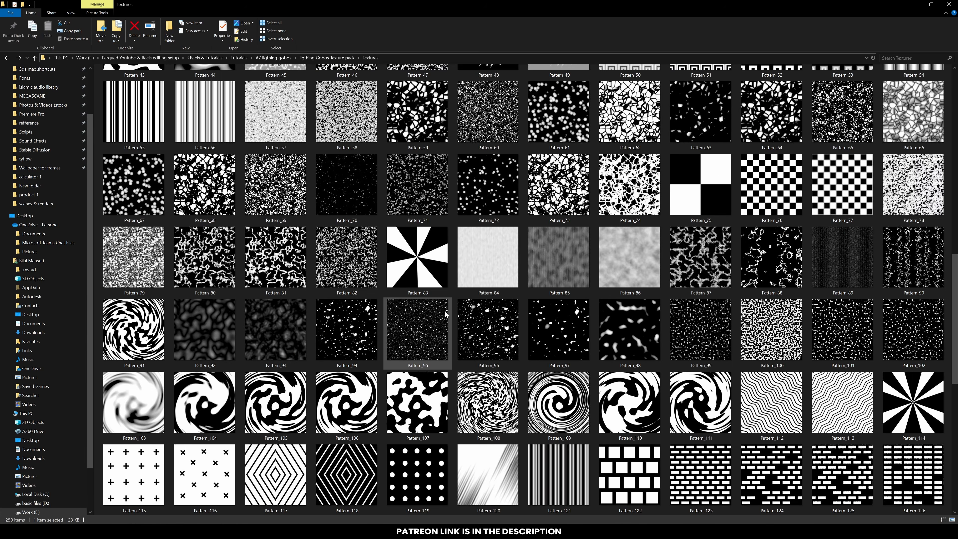
pyautogui.scroll(-3, 445, 311)
pyautogui.scroll(-3, 444, 311)
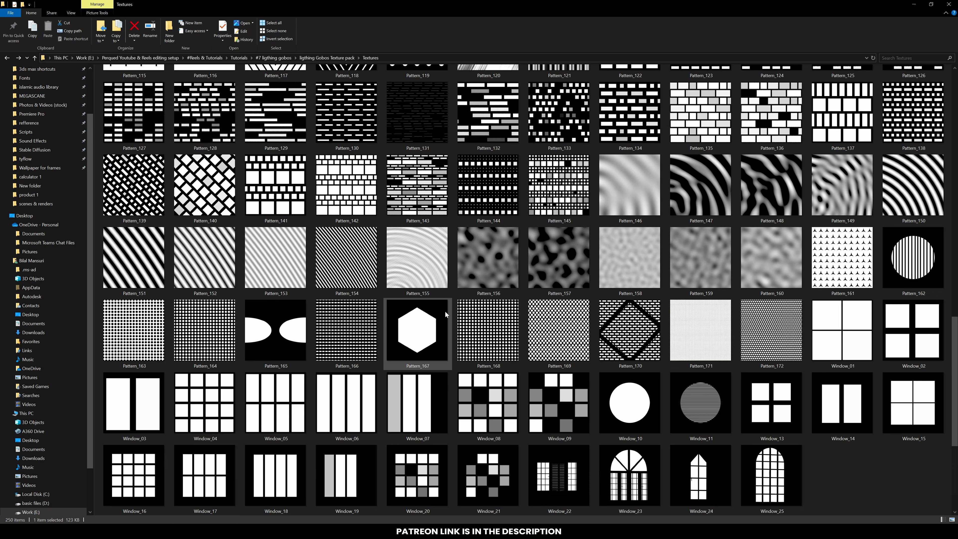
pyautogui.scroll(3, 532, 299)
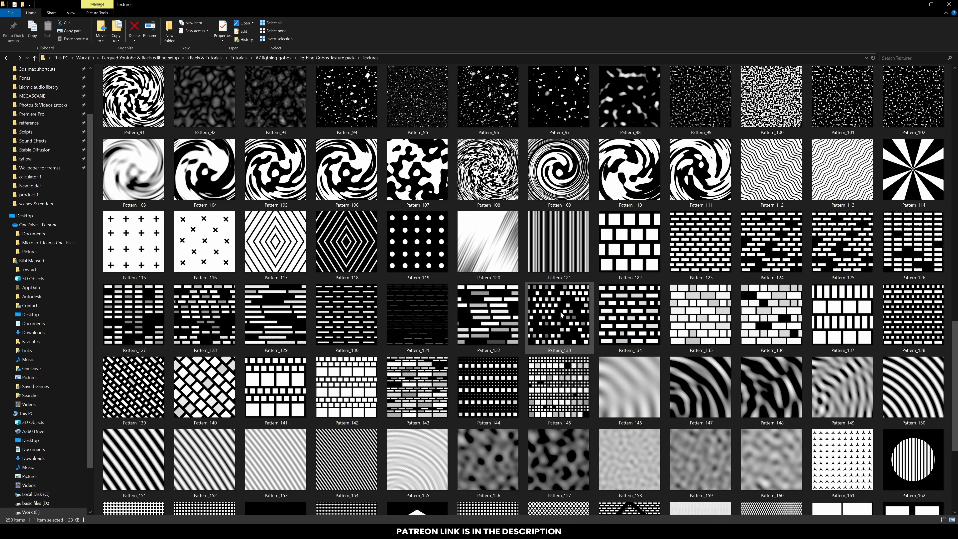
pyautogui.moveTo(560, 312); pyautogui.dragTo(512, 411)
pyautogui.hotkey('alt', 'Tab')
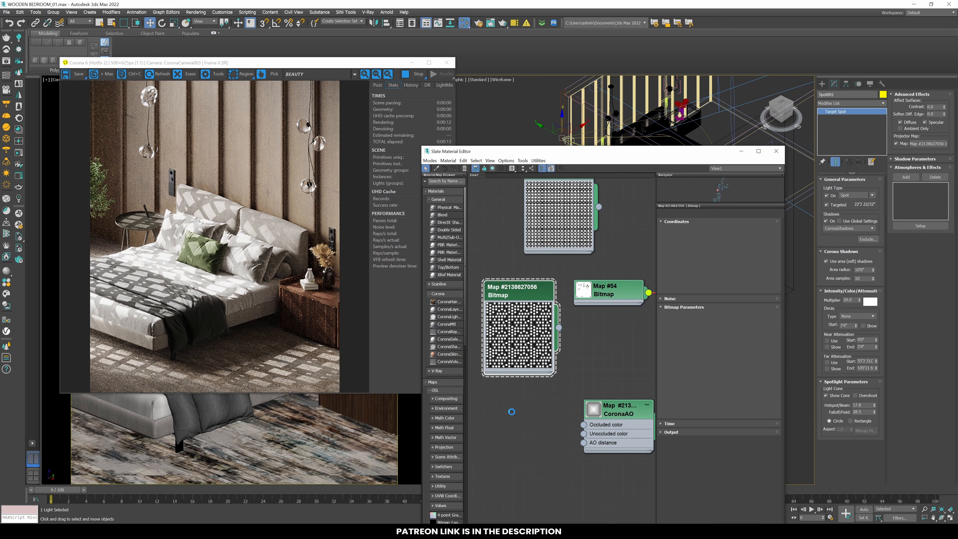
pyautogui.moveTo(594, 342); pyautogui.dragTo(652, 302, button='middle')
pyautogui.moveTo(568, 250); pyautogui.dragTo(498, 251)
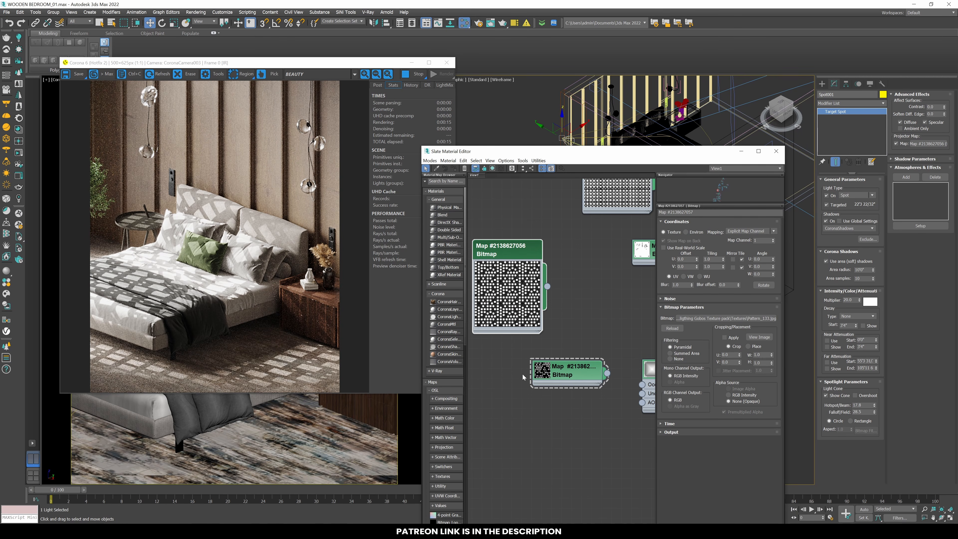
pyautogui.doubleClick(543, 371)
pyautogui.moveTo(549, 371); pyautogui.dragTo(499, 360)
# - Add a Composite map node beside the two gobo bitmaps and move the Pattern_133 bitmap node away from it
pyautogui.scroll(-4, 449, 403)
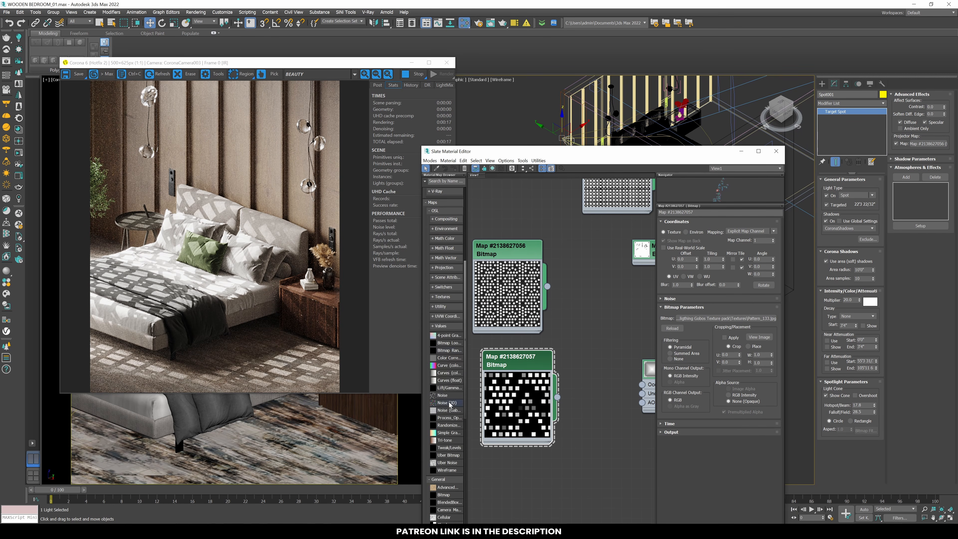
pyautogui.scroll(-5, 449, 404)
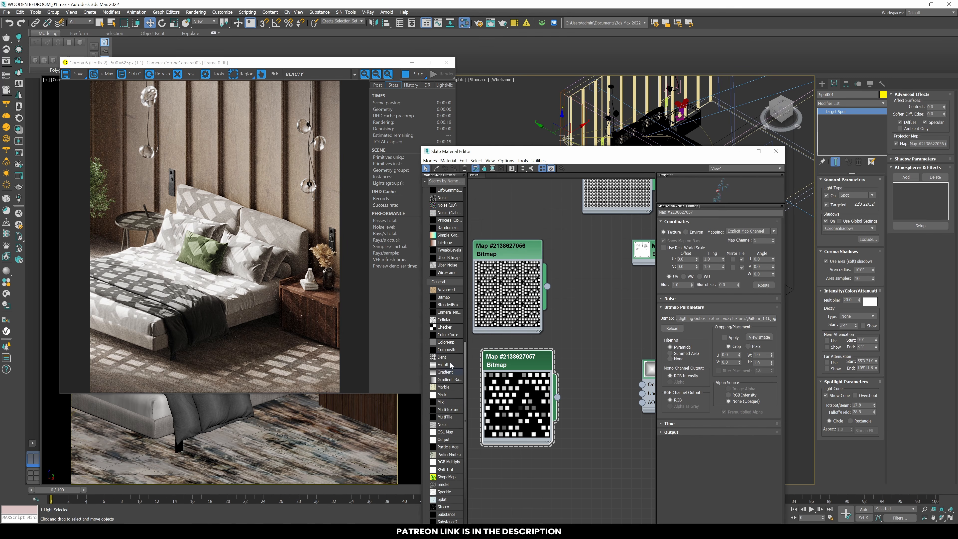
pyautogui.moveTo(606, 302); pyautogui.dragTo(606, 302)
pyautogui.moveTo(535, 360); pyautogui.dragTo(506, 349)
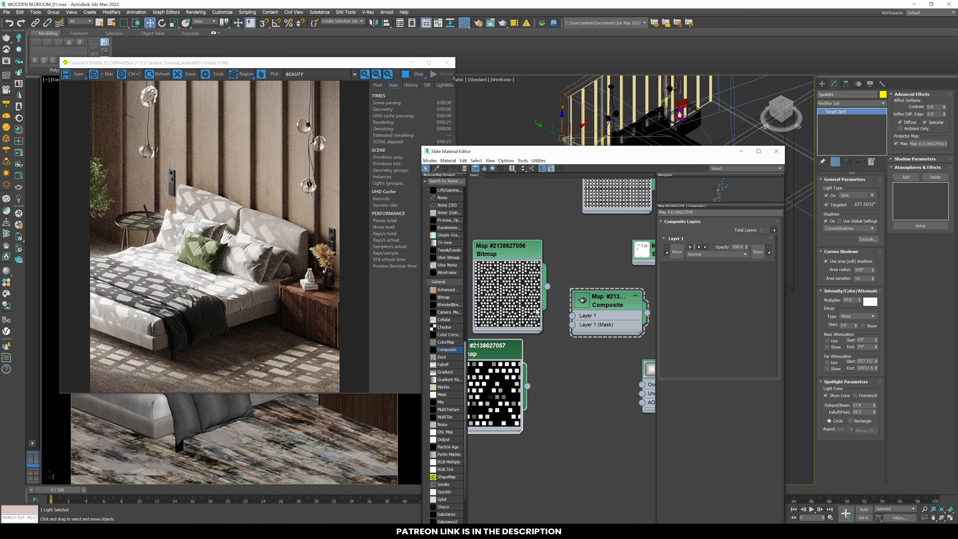
# - Connect the facade_29 bitmap to the Composite's Layer 1 and Pattern_133 to a new Layer 2 with Multiply blending
pyautogui.moveTo(547, 286)
pyautogui.mouseDown()
pyautogui.moveTo(572, 318)
pyautogui.moveTo(574, 285)
pyautogui.mouseUp()
pyautogui.doubleClick(610, 306)
pyautogui.click(773, 230)
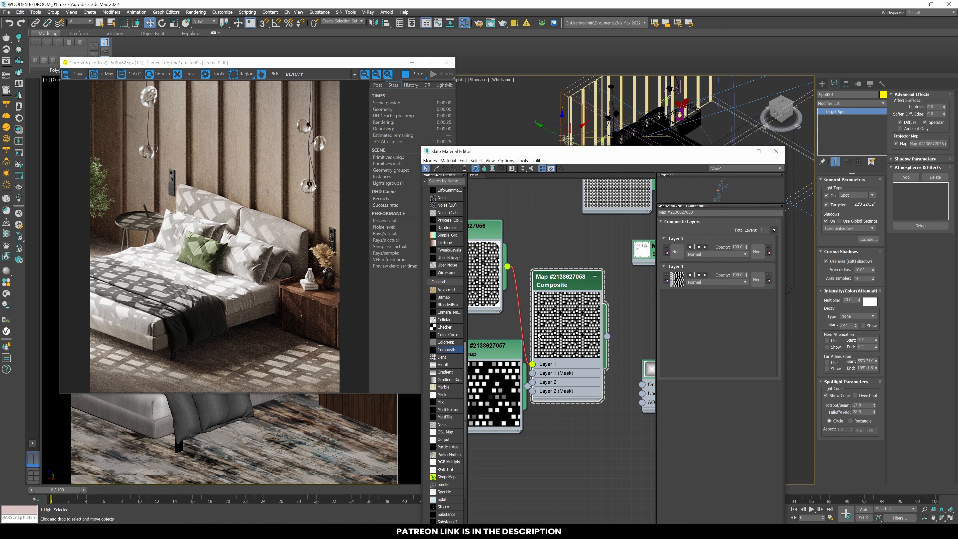
pyautogui.moveTo(535, 355)
pyautogui.mouseDown()
pyautogui.moveTo(545, 345)
pyautogui.moveTo(542, 371)
pyautogui.mouseUp()
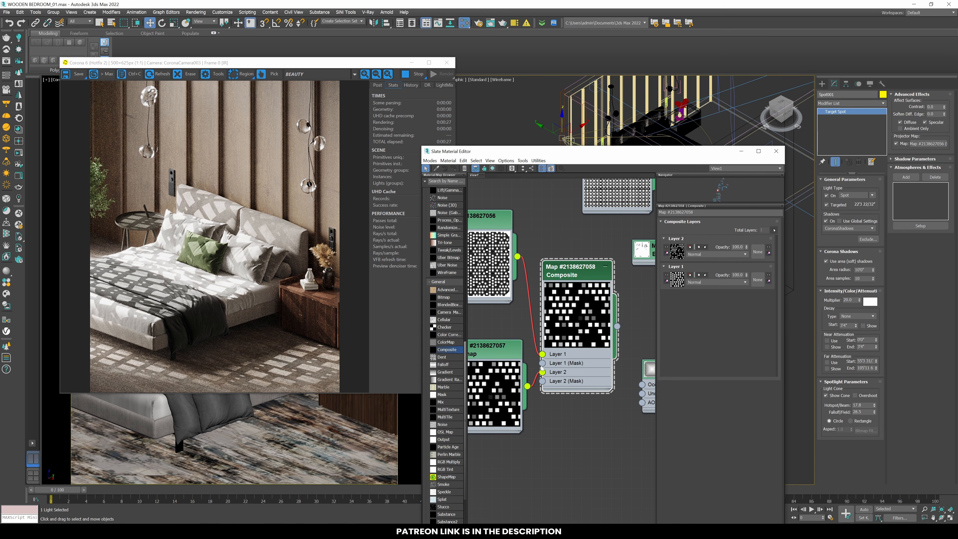
pyautogui.click(715, 254)
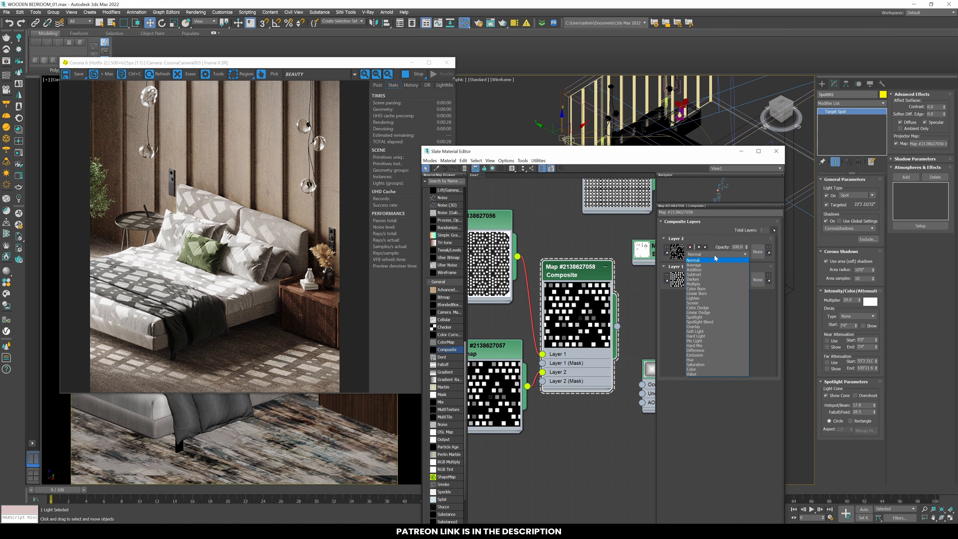
pyautogui.click(703, 285)
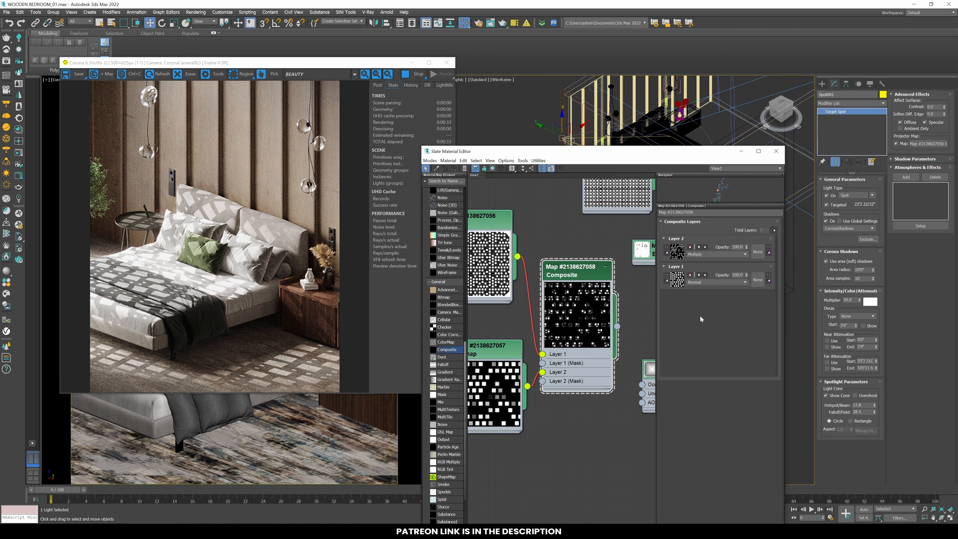
# - Assign the Composite map as the spot light's projector map, then restart the interactive render and check the shadows on the bed
pyautogui.moveTo(614, 327); pyautogui.dragTo(718, 364)
pyautogui.moveTo(927, 143); pyautogui.dragTo(477, 264)
pyautogui.click(462, 287)
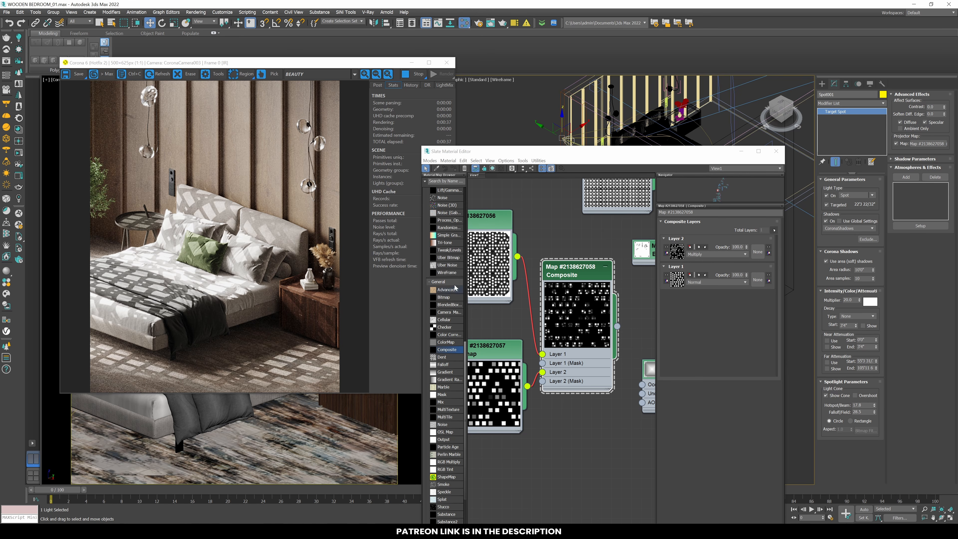
pyautogui.click(298, 172)
pyautogui.click(423, 76)
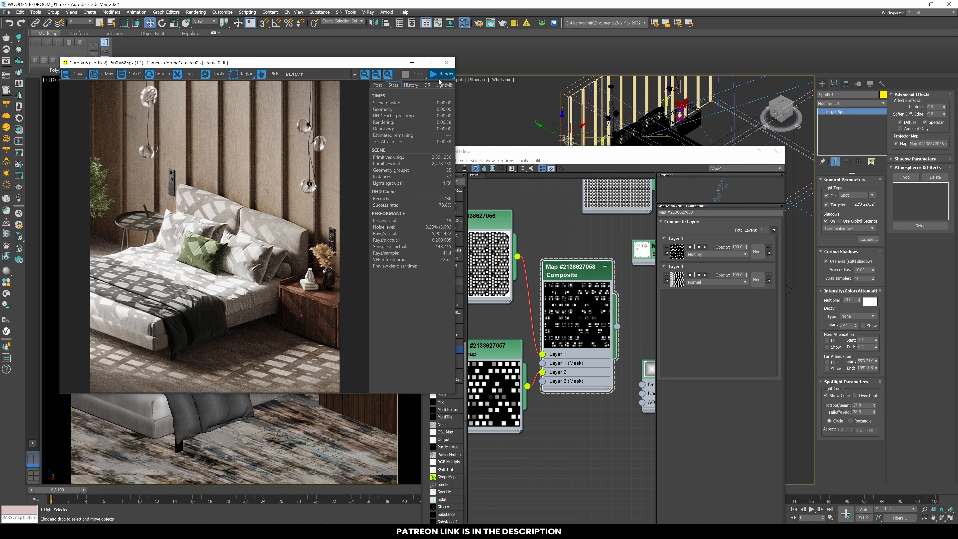
pyautogui.click(440, 75)
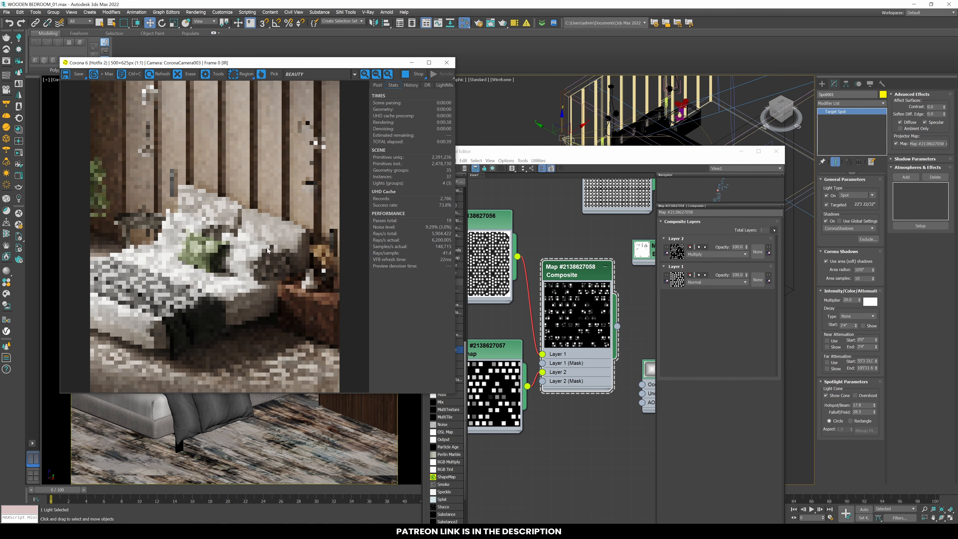
pyautogui.scroll(1, 132, 272)
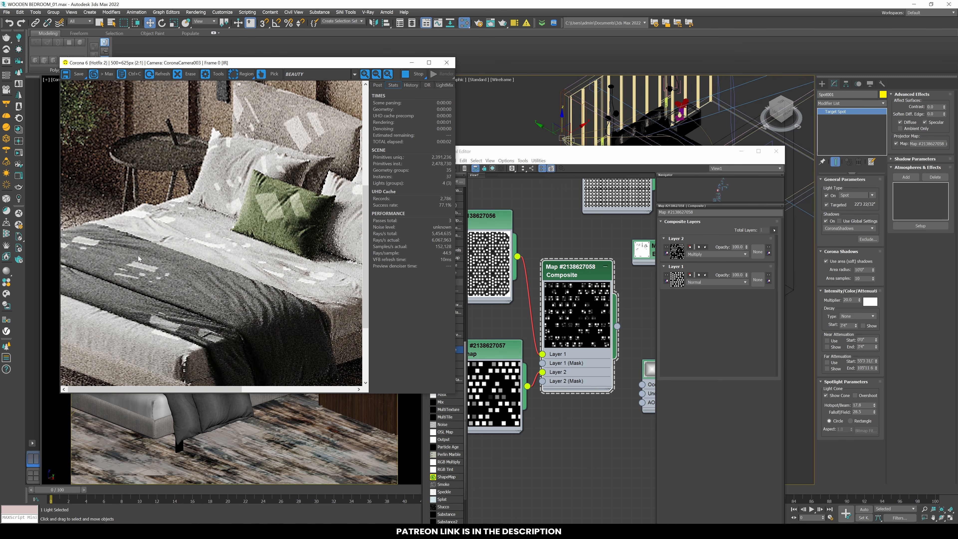
pyautogui.scroll(-1, 137, 255)
# - Set the Pattern_133 bitmap's U and V tiling to 2
pyautogui.click(492, 353)
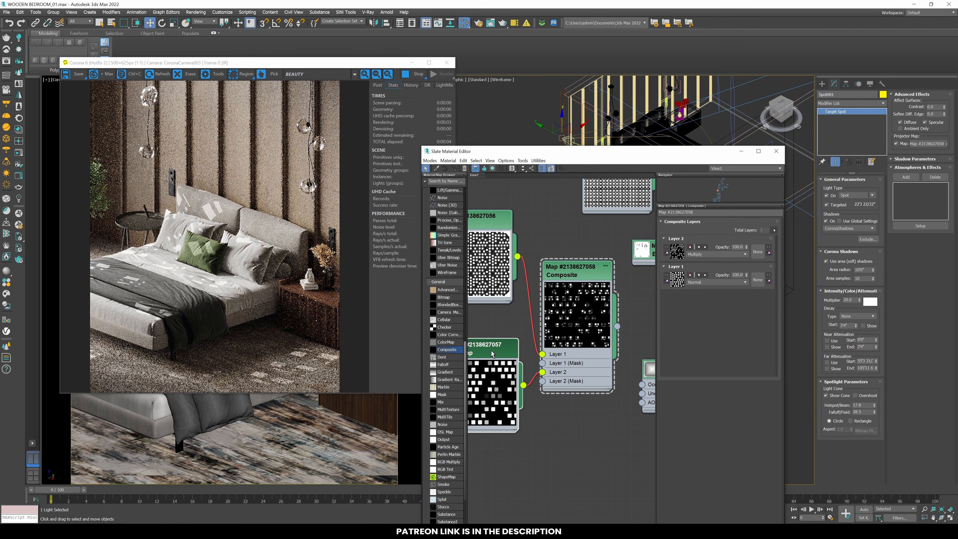
pyautogui.doubleClick(492, 353)
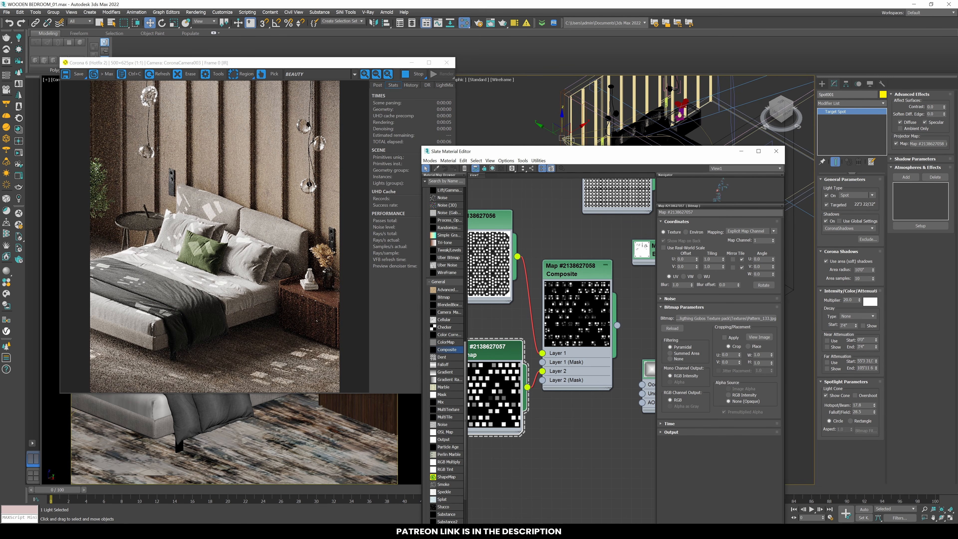
pyautogui.doubleClick(708, 259)
pyautogui.write('2')
pyautogui.press('Tab')
pyautogui.write('2')
pyautogui.press('Return')
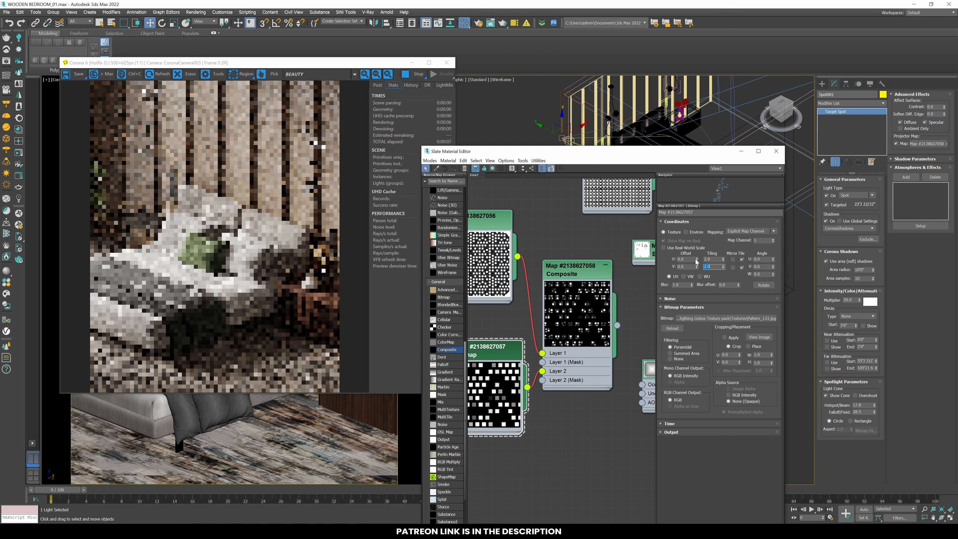
# - Set the blur of both the facade_29 and Pattern_133 bitmaps to 20 and check the softened shadows on the bed
pyautogui.doubleClick(487, 223)
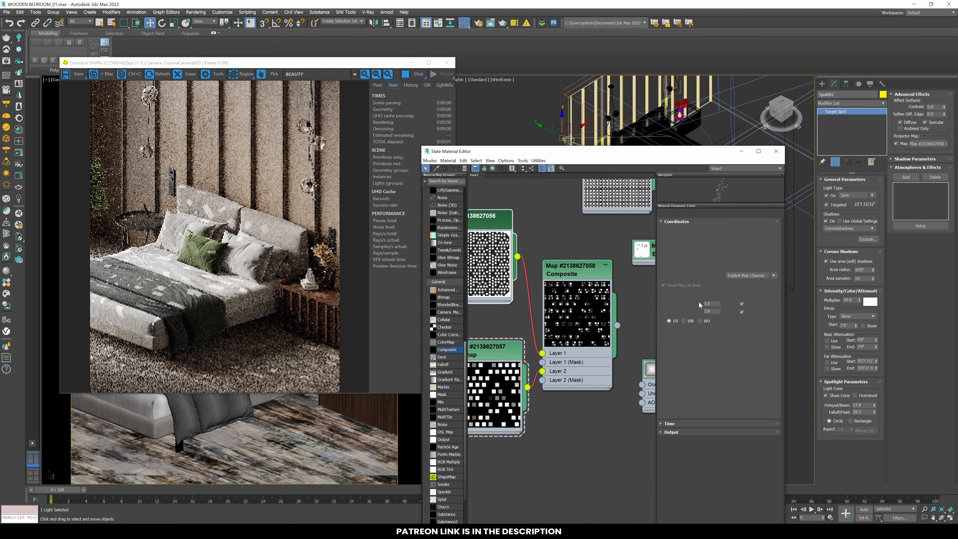
pyautogui.write('20')
pyautogui.press('Return')
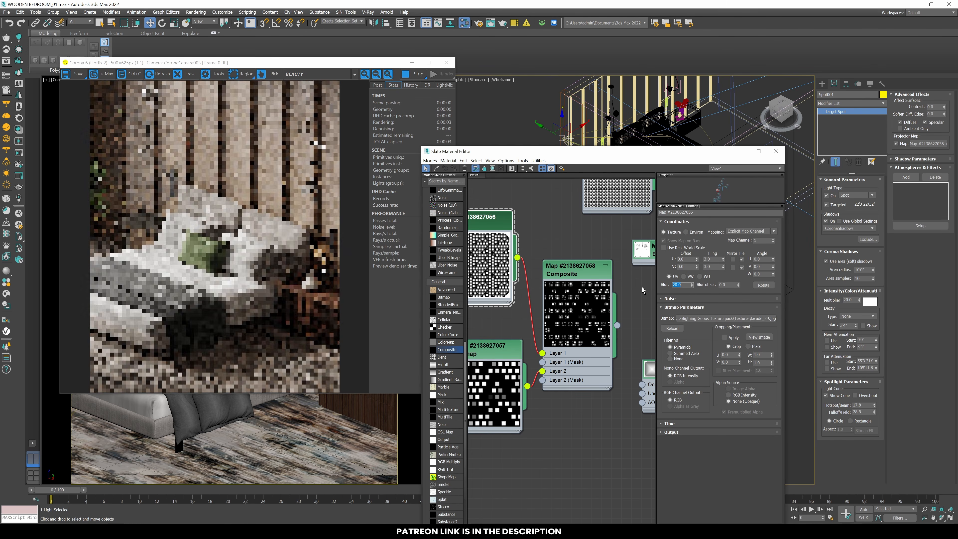
pyautogui.doubleClick(484, 353)
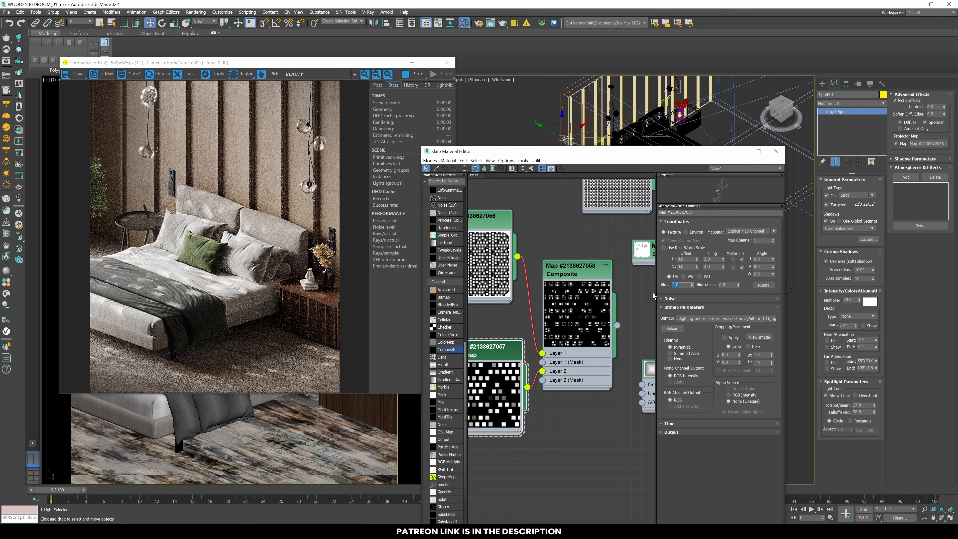
pyautogui.write('20')
pyautogui.press('Return')
pyautogui.scroll(1, 178, 282)
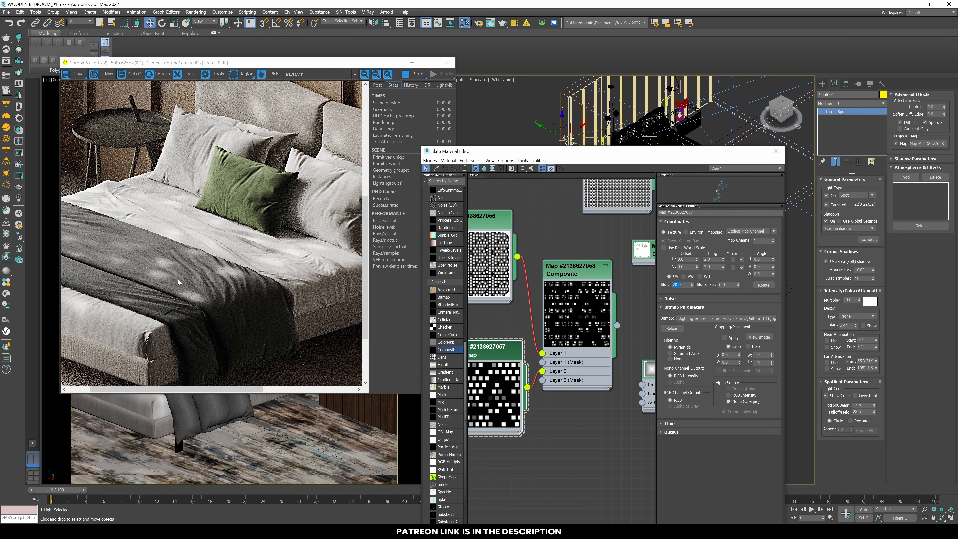
pyautogui.scroll(-1, 183, 324)
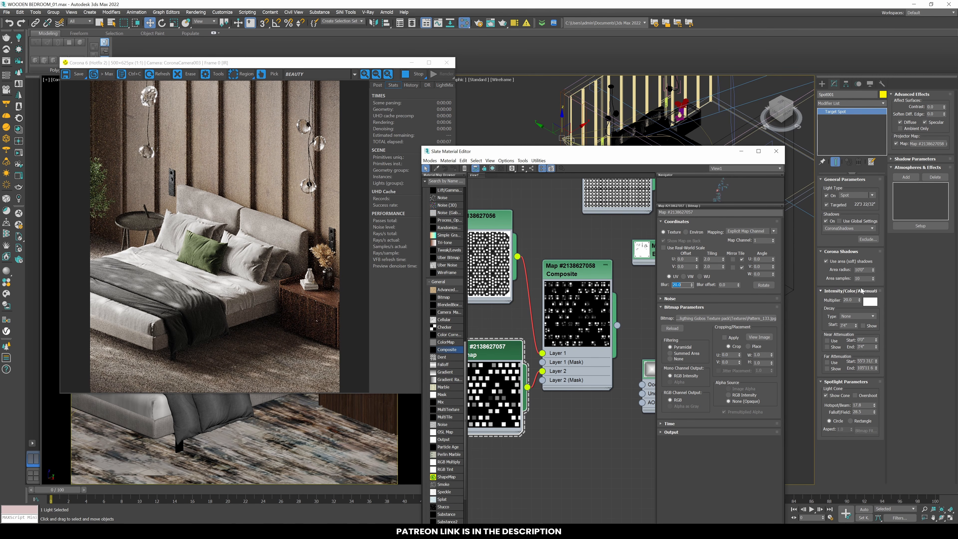
# - Set the spot light's intensity multiplier to 50
pyautogui.doubleClick(848, 300)
pyautogui.write('50')
pyautogui.press('Return')
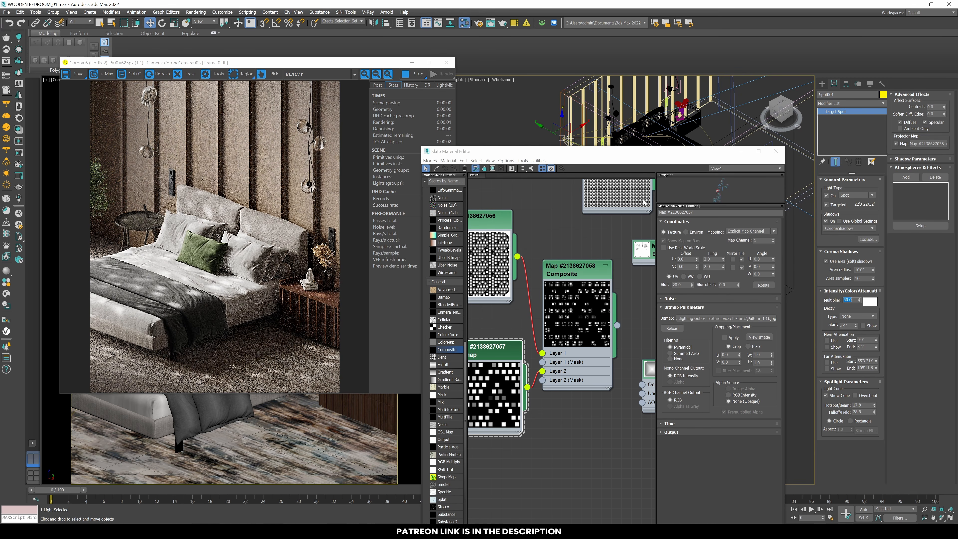
# - Widen the spot light's cone to a falloff of about 36 and inspect the shadows around the bed in the render
pyautogui.moveTo(673, 151); pyautogui.dragTo(610, 318)
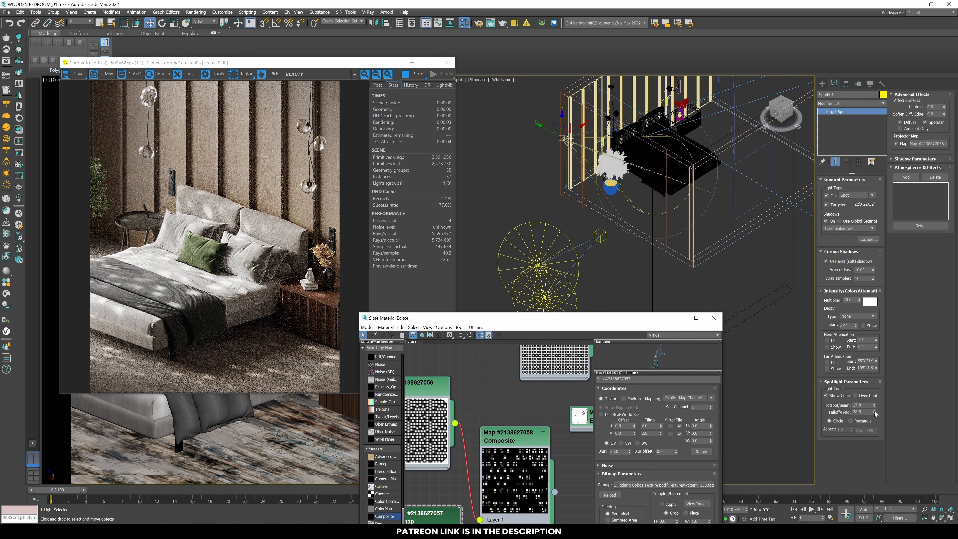
pyautogui.moveTo(874, 411); pyautogui.dragTo(874, 389)
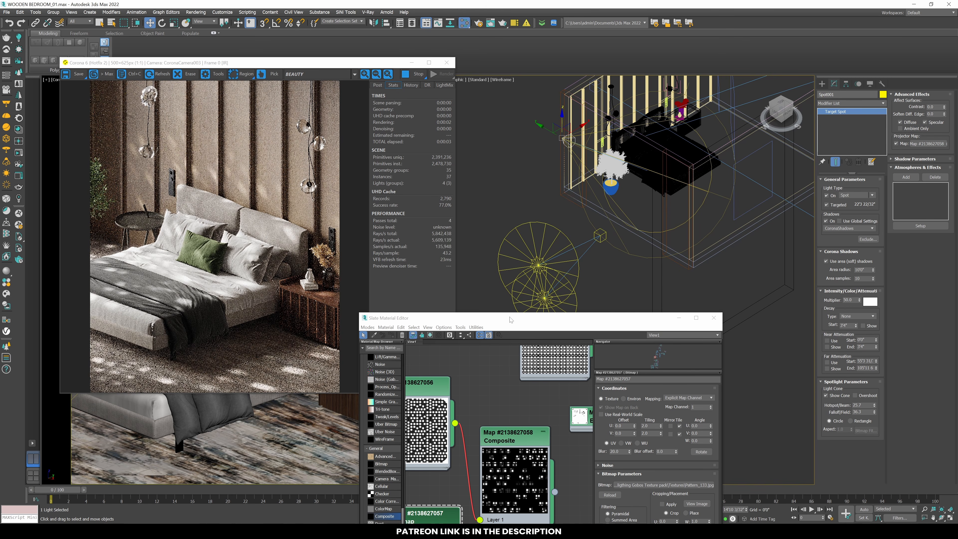
pyautogui.moveTo(509, 319); pyautogui.dragTo(604, 149)
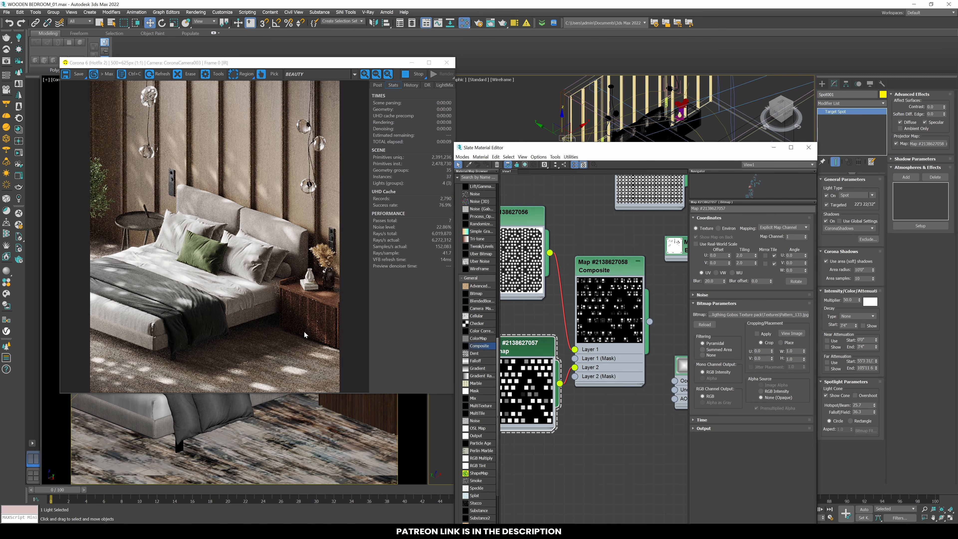
pyautogui.moveTo(659, 154); pyautogui.dragTo(658, 103)
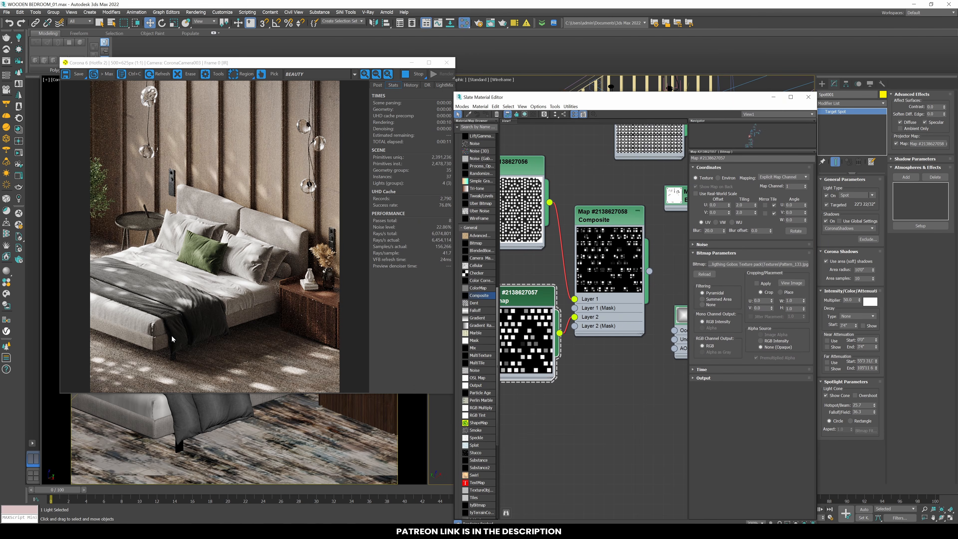
pyautogui.scroll(1, 156, 335)
pyautogui.moveTo(151, 345); pyautogui.dragTo(140, 329, button='middle')
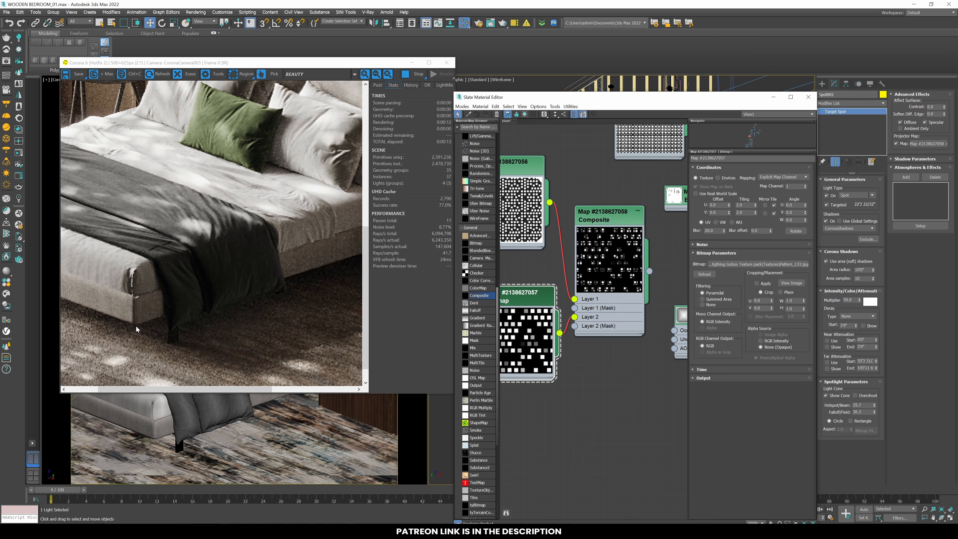
pyautogui.scroll(-1, 140, 329)
# - Try Layer 2 opacities of 80 and 90 in the Composite map, and settle on 95
pyautogui.moveTo(712, 101); pyautogui.dragTo(691, 167)
pyautogui.doubleClick(558, 301)
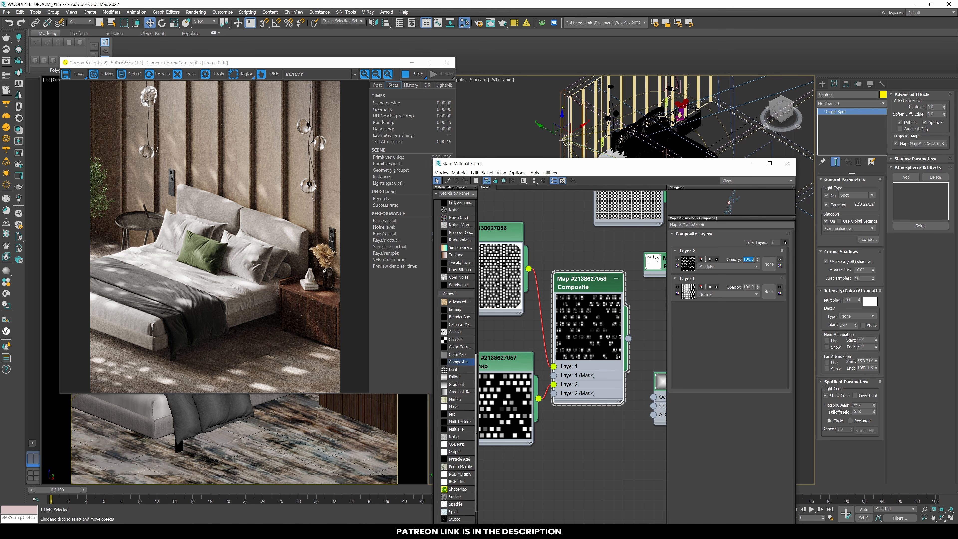
pyautogui.write('80')
pyautogui.press('Return')
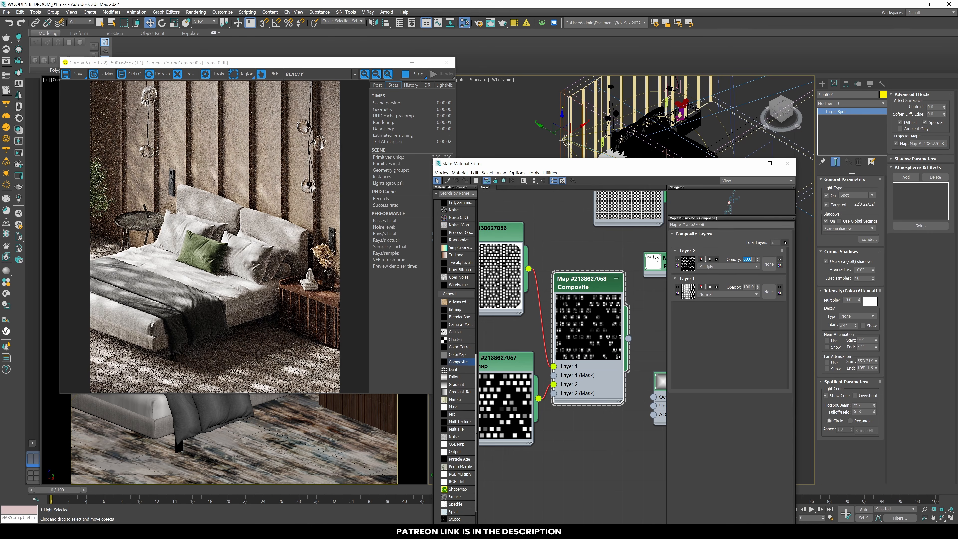
pyautogui.write('90')
pyautogui.press('Return')
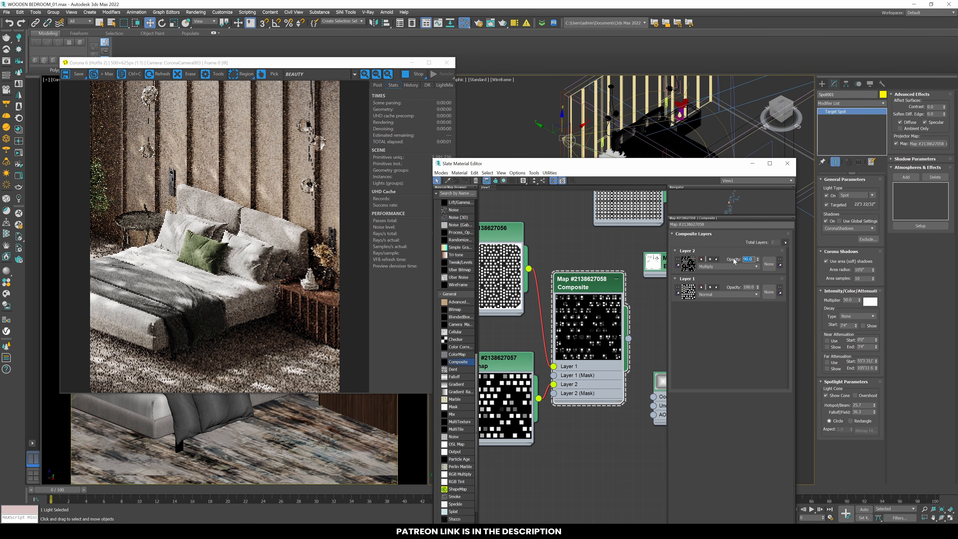
pyautogui.write('95')
pyautogui.press('Return')
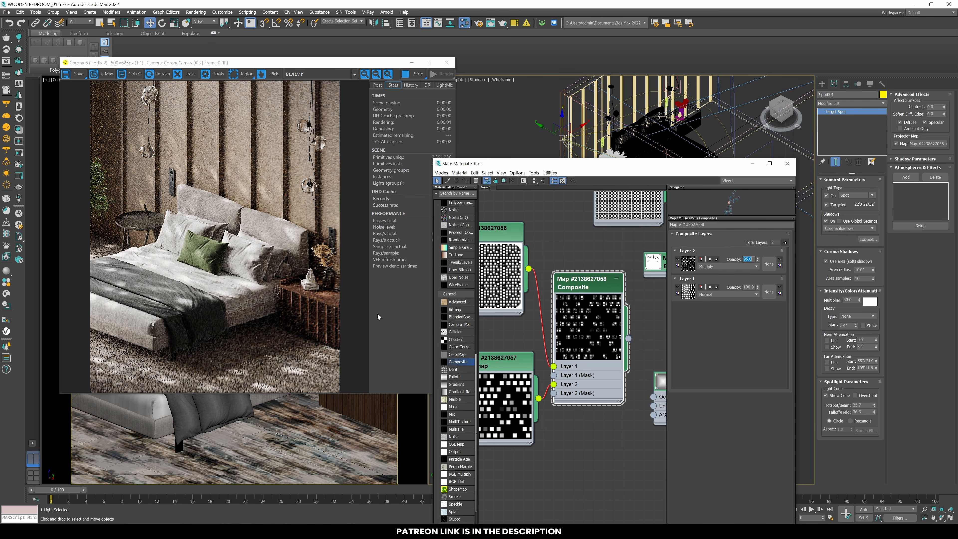
# - Select the spot light's target, shift it slightly to reposition the projected shadows, and save the scene
pyautogui.moveTo(615, 166); pyautogui.dragTo(583, 264)
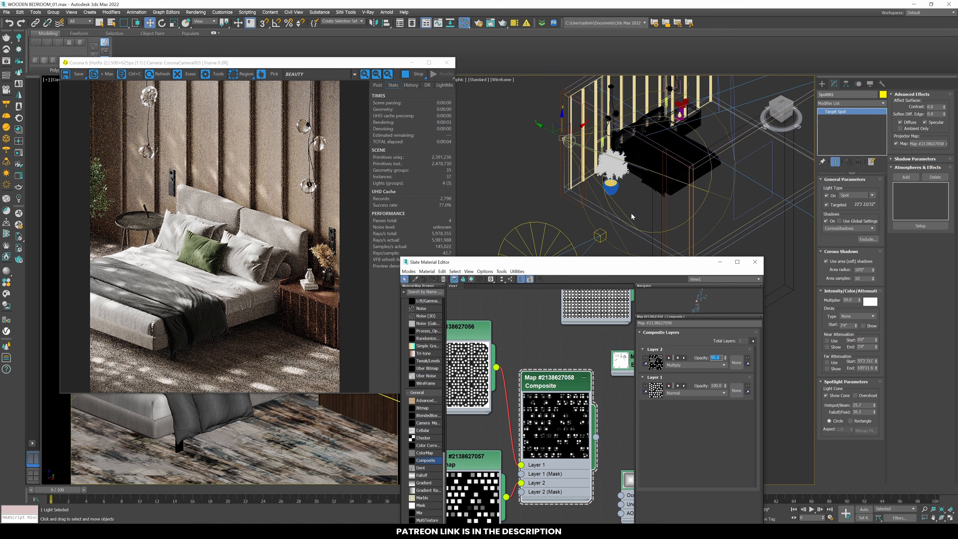
pyautogui.rightClick(620, 173)
pyautogui.click(607, 170)
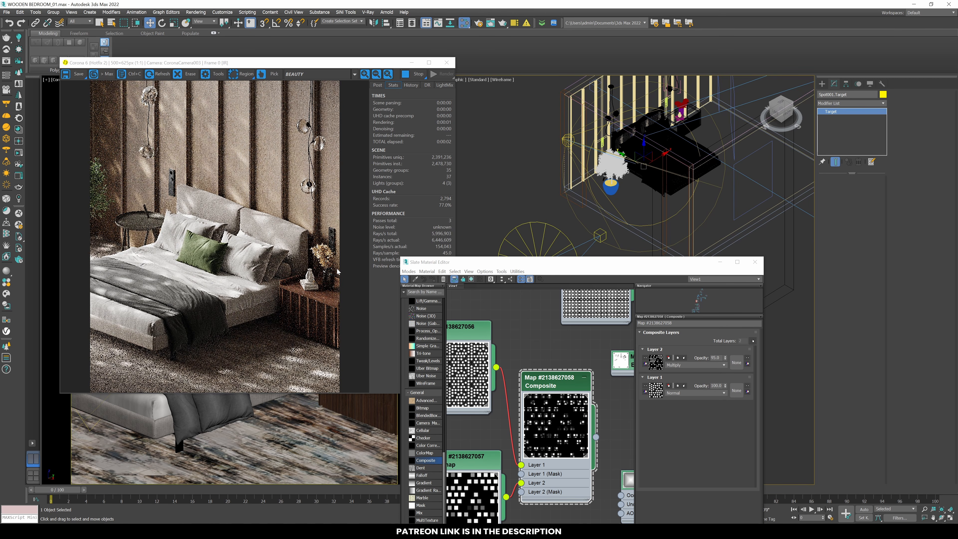
pyautogui.moveTo(626, 155); pyautogui.dragTo(632, 159)
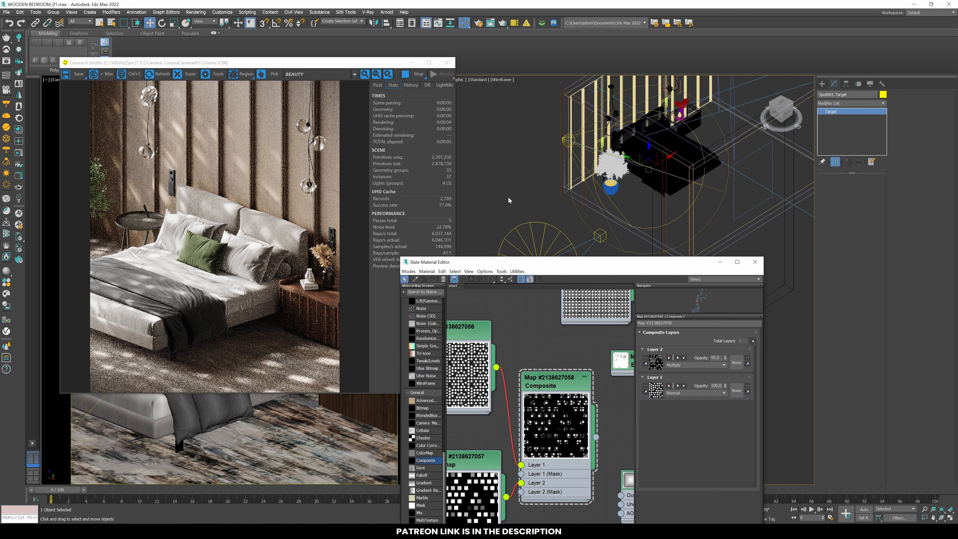
pyautogui.moveTo(509, 186); pyautogui.dragTo(520, 173, button='middle')
pyautogui.hotkey('ctrl', 's')
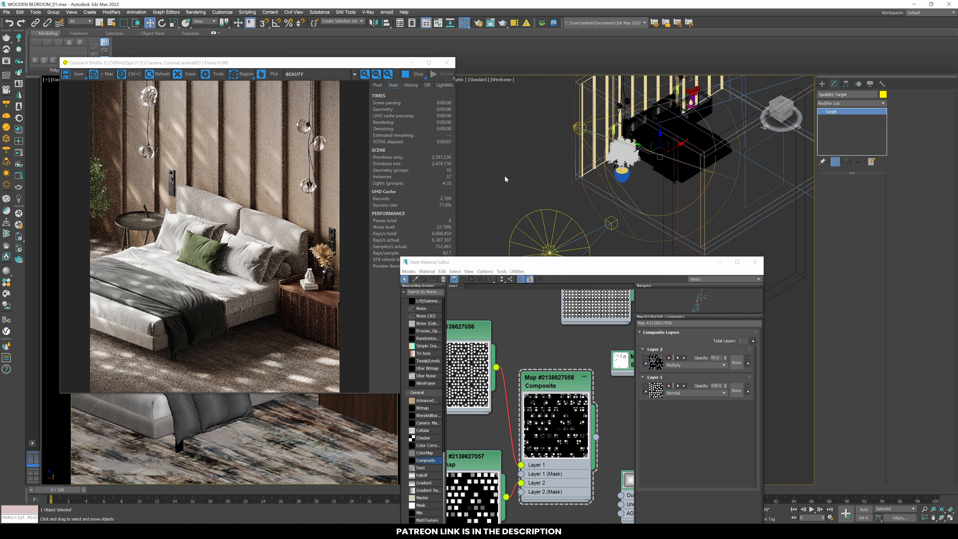
# - Select the spot light, try VRayShadow as its shadow type, and switch it back to CoronaShadows
pyautogui.moveTo(562, 148); pyautogui.dragTo(584, 137, button='middle')
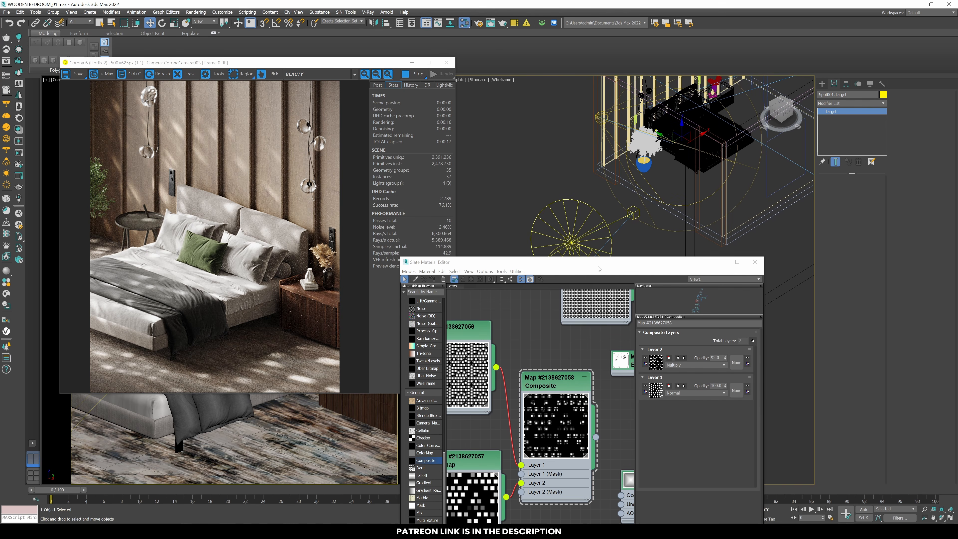
pyautogui.moveTo(628, 267); pyautogui.dragTo(639, 275)
pyautogui.click(608, 124)
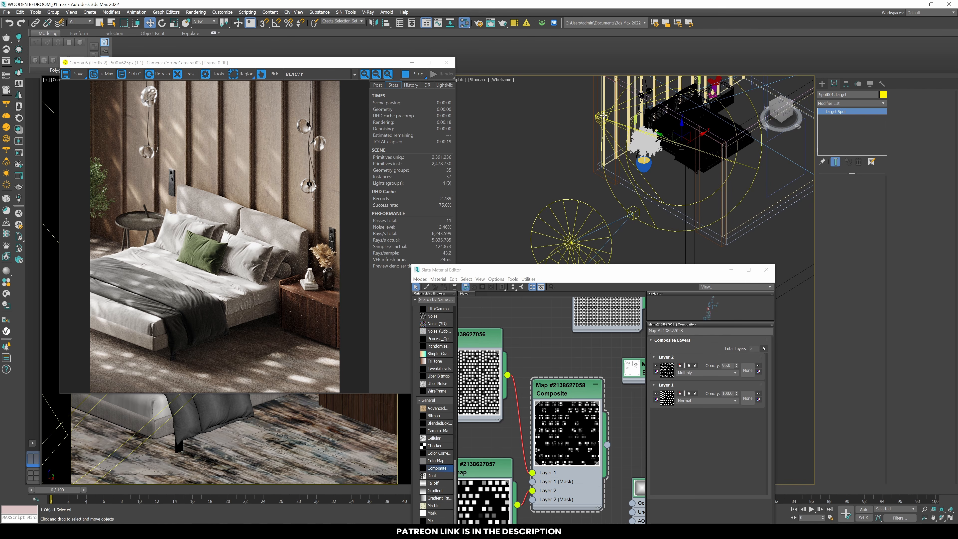
pyautogui.moveTo(580, 184); pyautogui.dragTo(545, 157, button='middle')
pyautogui.scroll(-2, 544, 156)
pyautogui.click(843, 228)
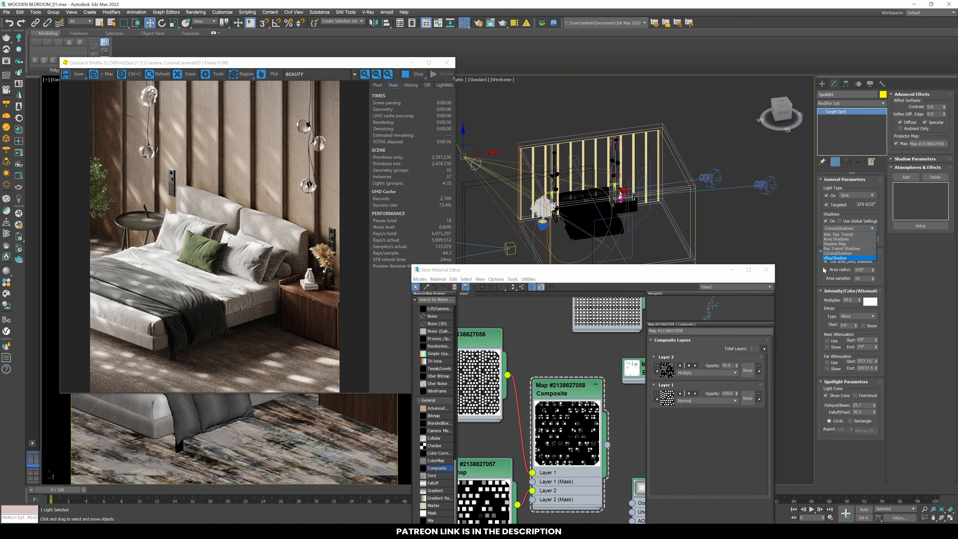
pyautogui.click(834, 258)
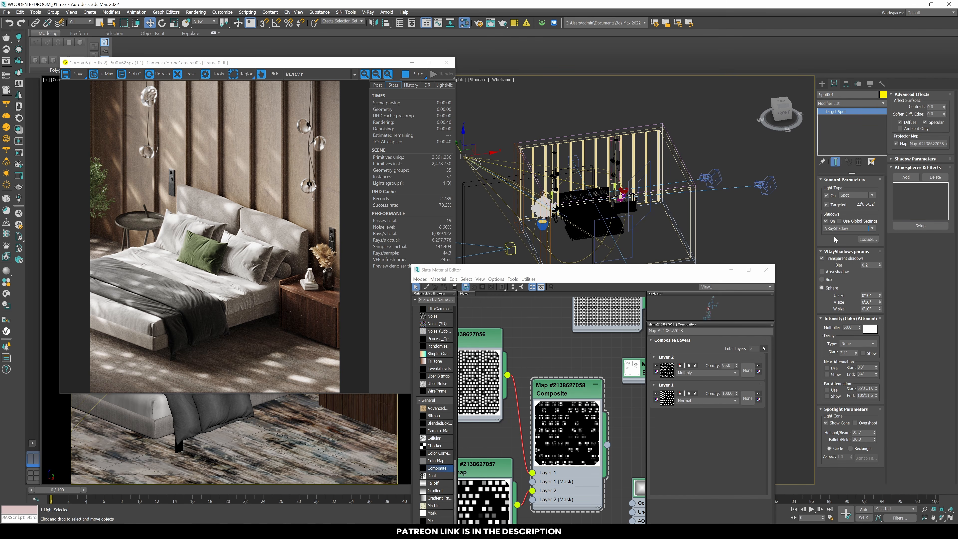
pyautogui.click(845, 229)
pyautogui.click(839, 237)
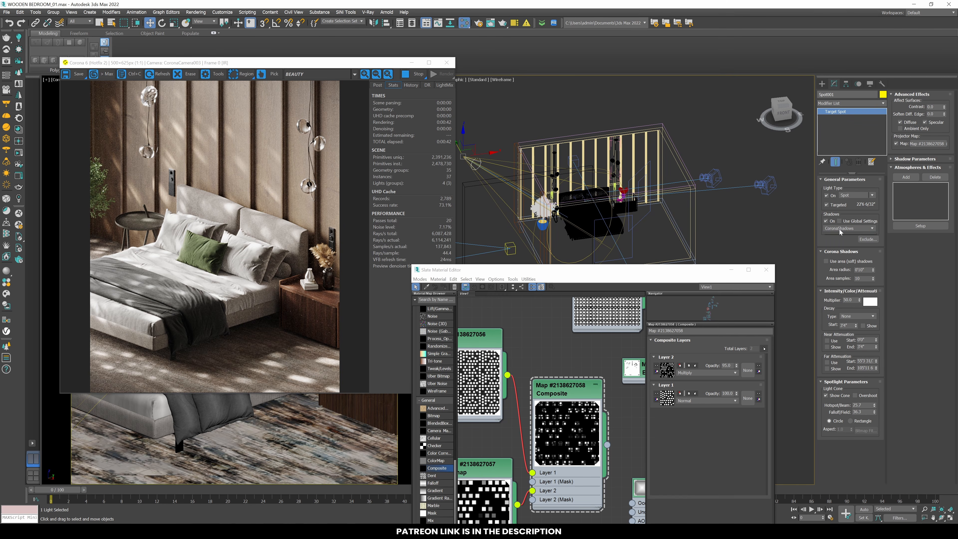